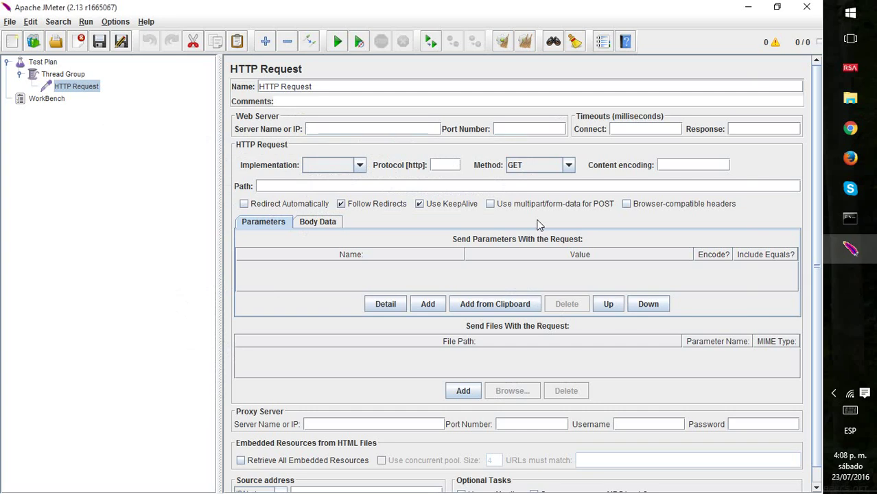
# Inspect the hidden lsd field's value on the Facebook page in the browser.
pyautogui.hotkey('alt', 'Tab')
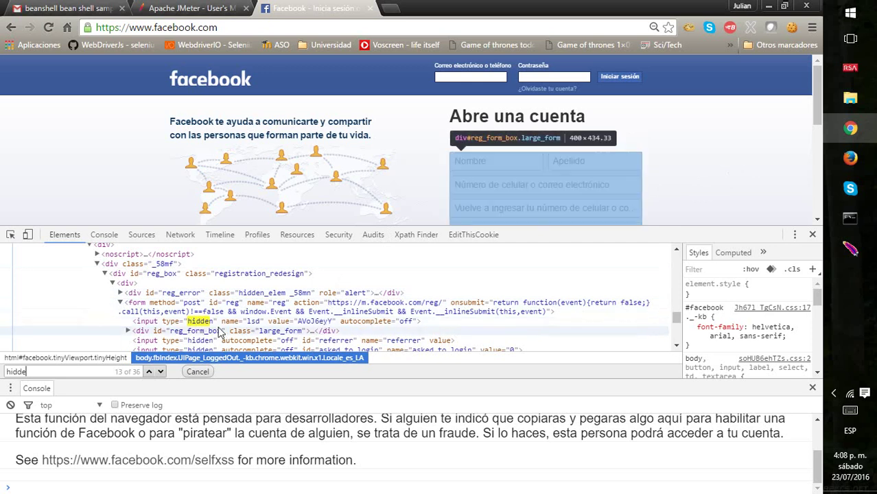
pyautogui.doubleClick(323, 327)
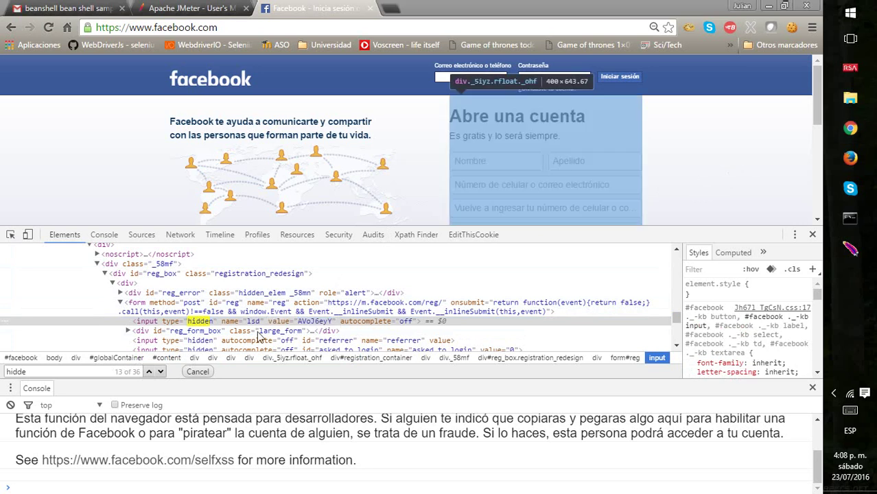
pyautogui.hotkey('alt', 'Tab')
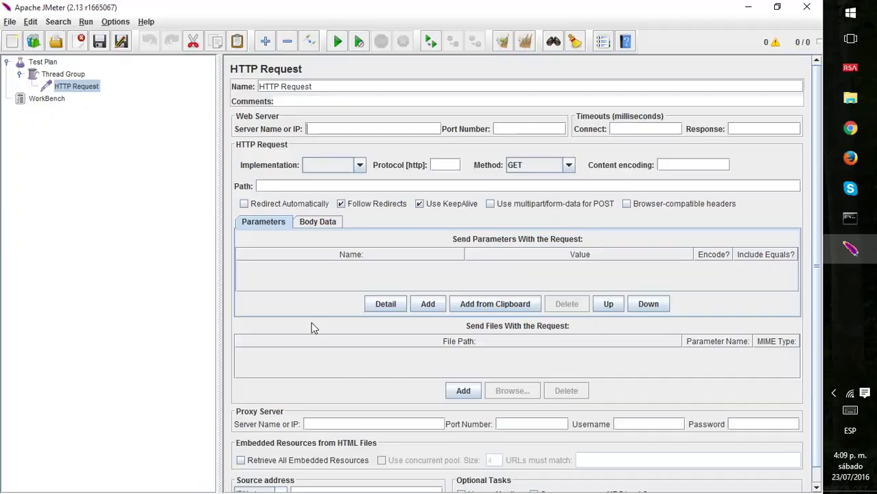
# Delete the existing HTTP Request sampler from the Thread Group.
pyautogui.click(48, 64)
pyautogui.rightClick(50, 65)
pyautogui.moveTo(114, 74)
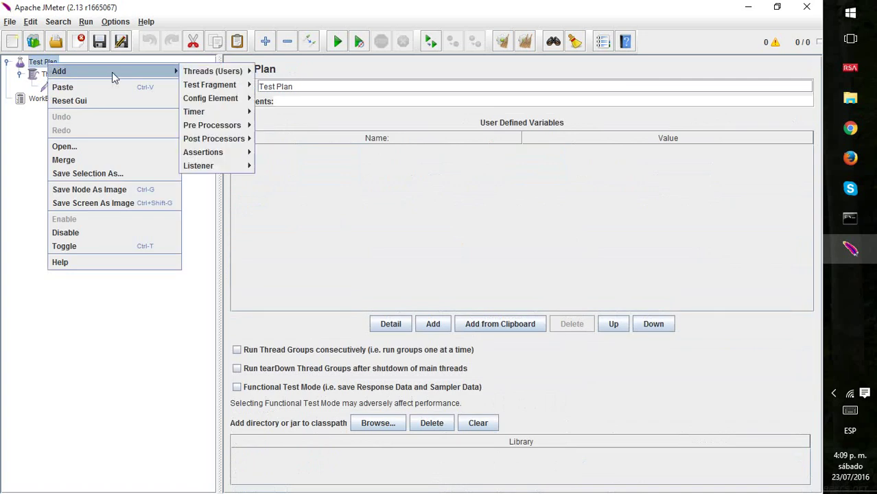
pyautogui.moveTo(219, 73)
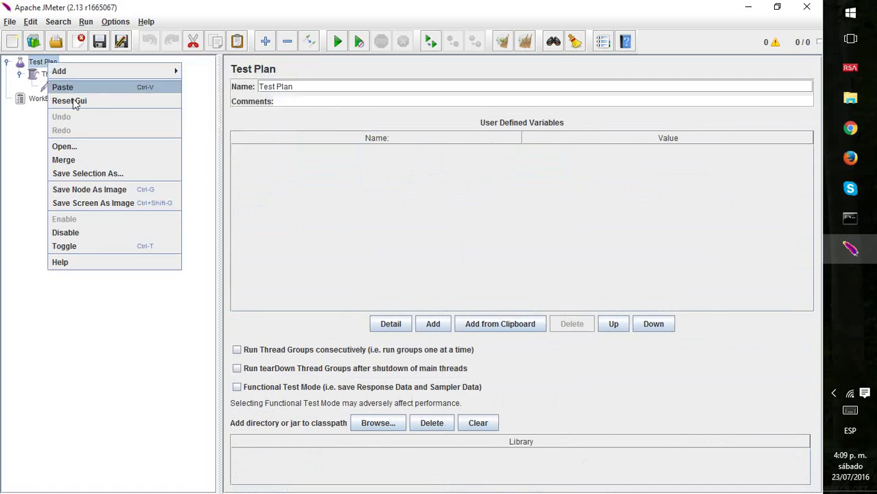
pyautogui.click(35, 90)
pyautogui.click(87, 90)
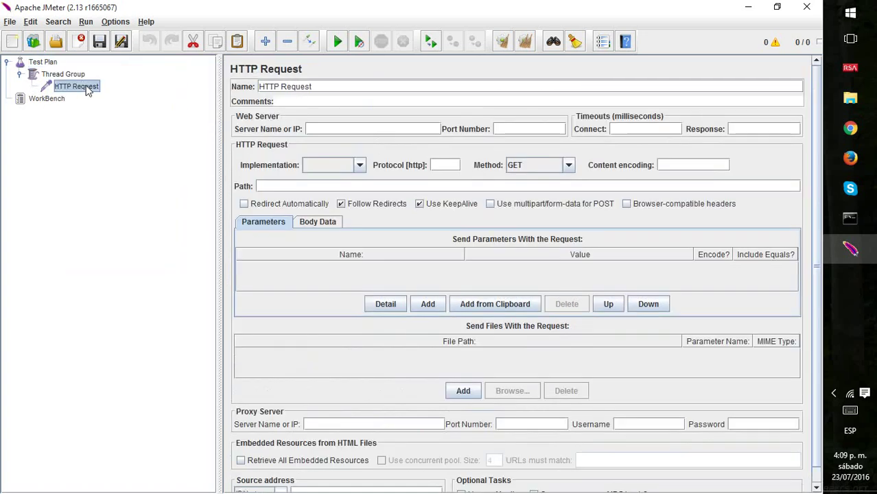
pyautogui.press('Delete')
pyautogui.press('Return')
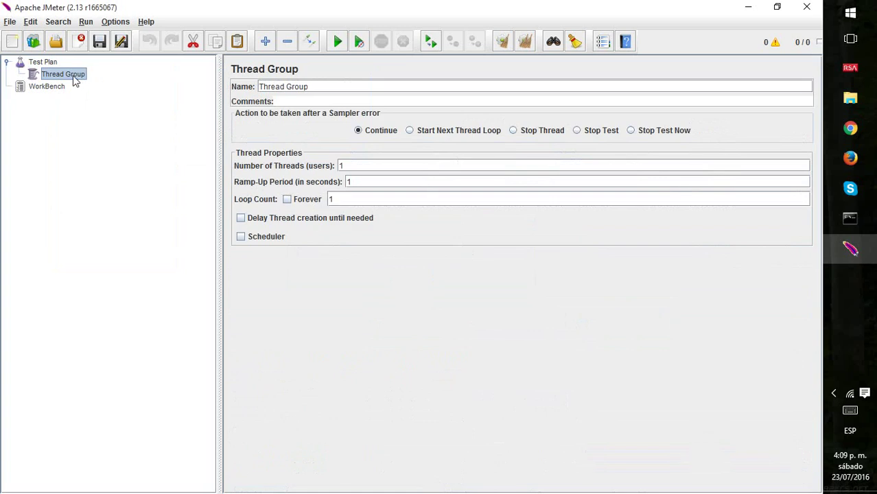
# Add a new HTTP Request sampler to the Thread Group.
pyautogui.rightClick(74, 77)
pyautogui.moveTo(190, 84)
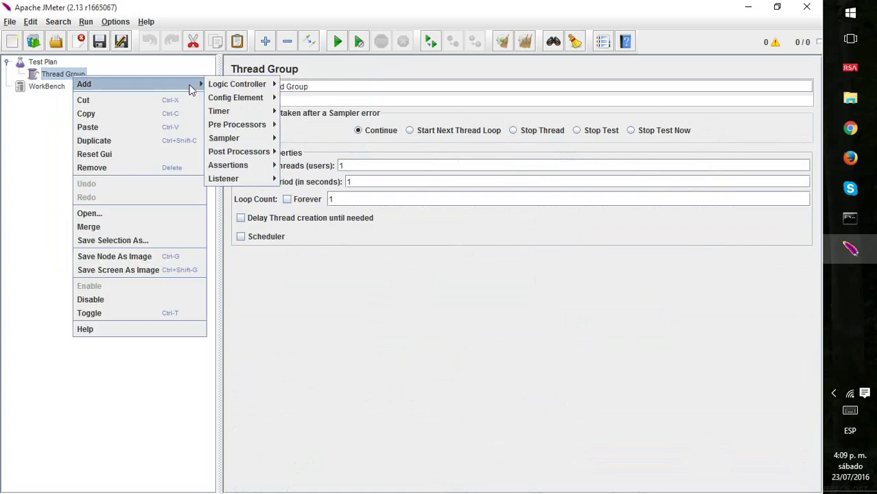
pyautogui.moveTo(255, 137)
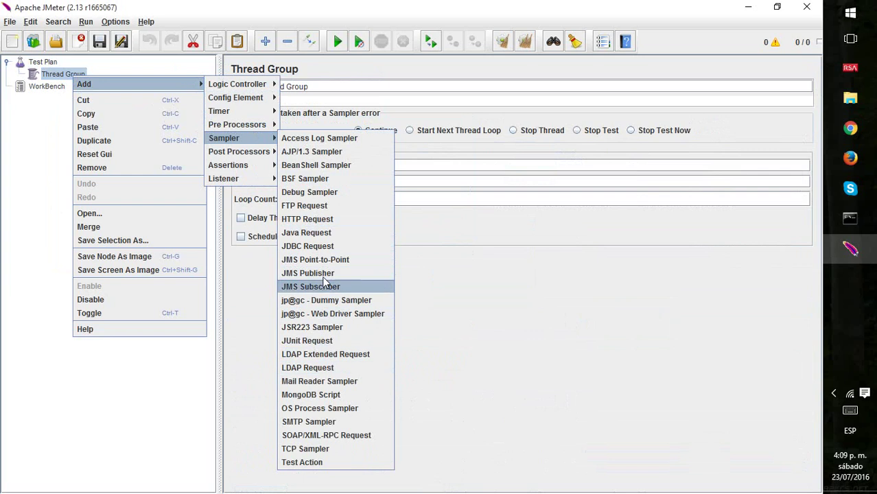
pyautogui.click(306, 220)
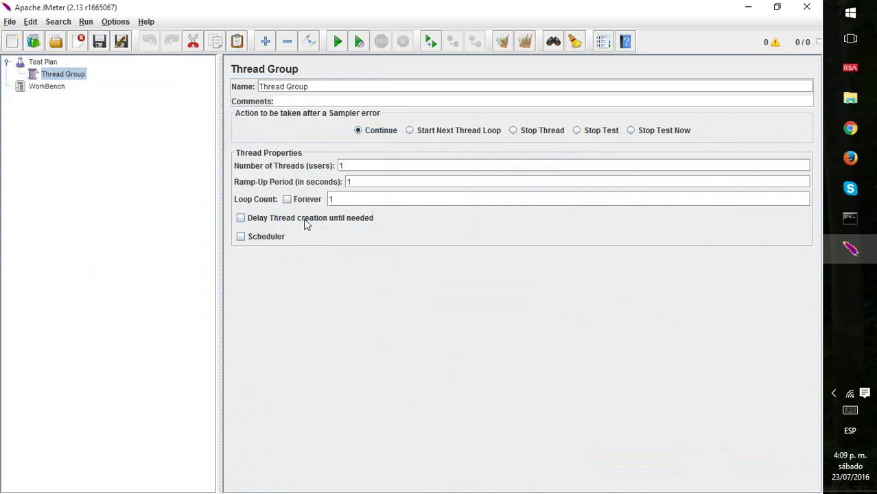
pyautogui.hotkey('alt', 'Tab')
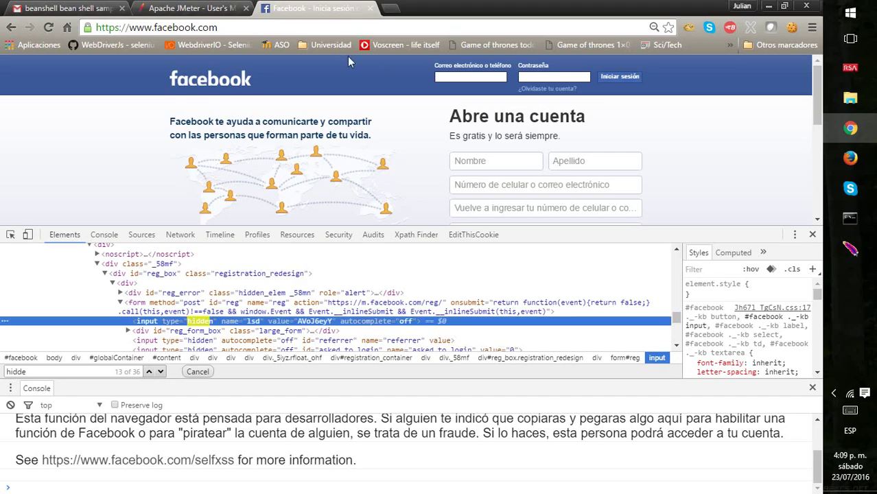
pyautogui.click(260, 28)
pyautogui.hotkey('ctrl', 'c')
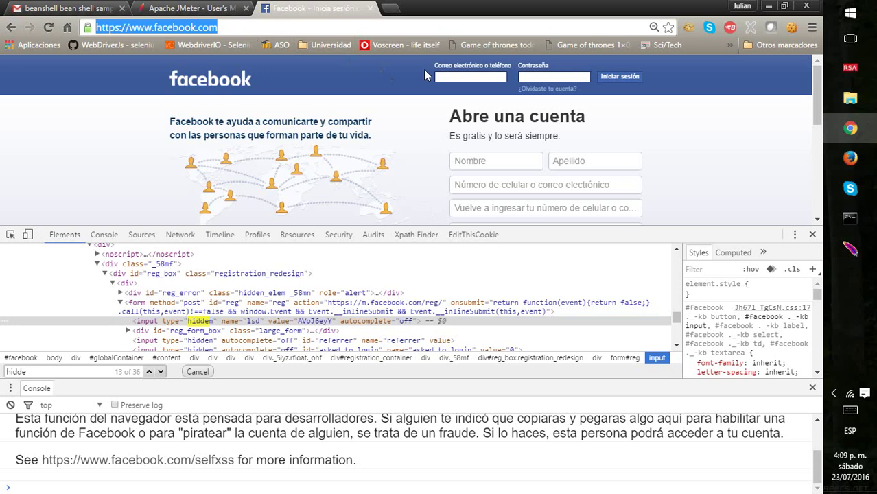
pyautogui.hotkey('alt', 'Tab')
pyautogui.click(322, 130)
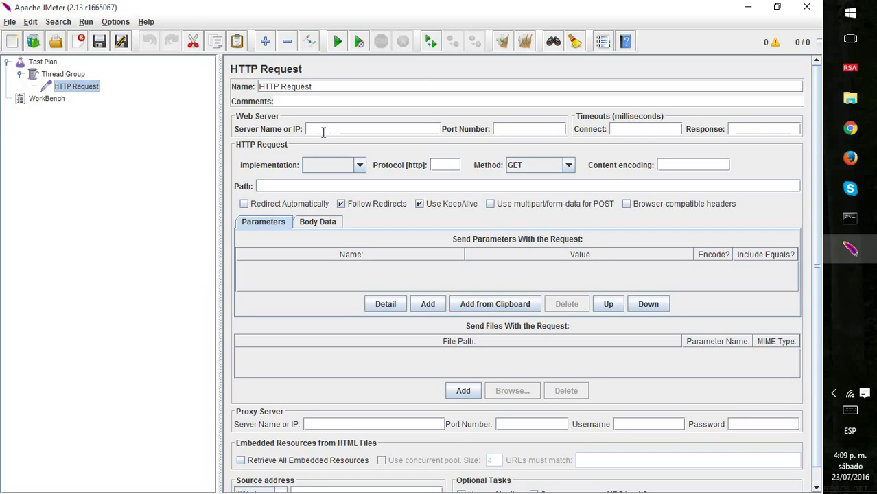
pyautogui.hotkey('ctrl', 'v')
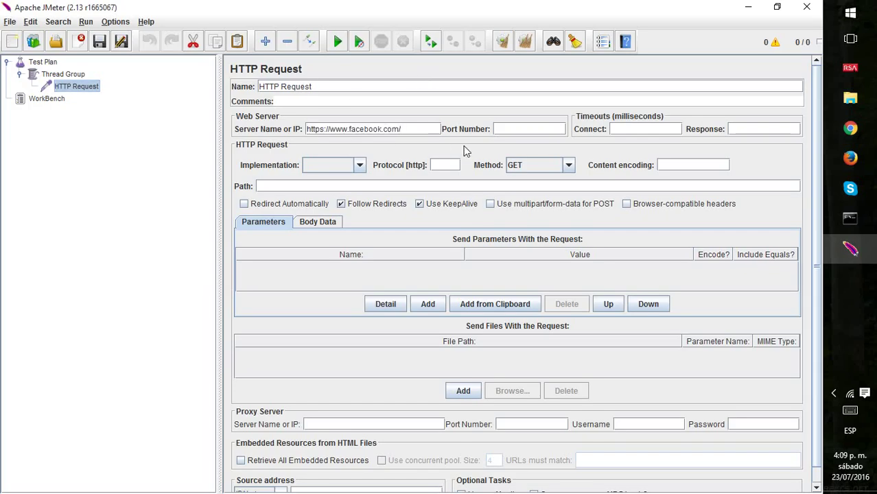
pyautogui.hotkey('shift', 'Right')
pyautogui.hotkey('shift', 'Right')
pyautogui.hotkey('shift', 'Right')
pyautogui.hotkey('shift', 'Right')
pyautogui.hotkey('shift', 'Right')
pyautogui.hotkey('shift', 'Right')
pyautogui.hotkey('shift', 'Right')
pyautogui.press('BackSpace')
pyautogui.press('Delete')
pyautogui.press('End')
pyautogui.press('BackSpace')
pyautogui.press('Home')
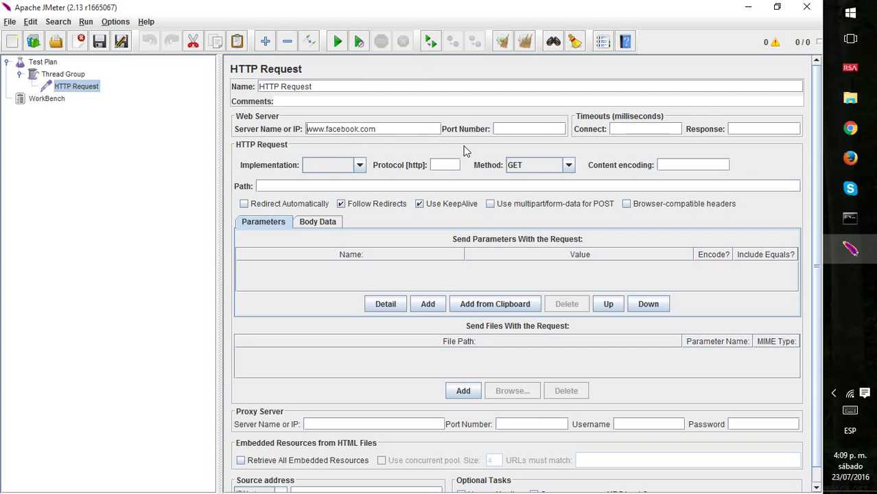
# Enter https as the protocol and keep GET as the request method.
pyautogui.click(447, 166)
pyautogui.write('https')
pyautogui.write('s')
pyautogui.click(68, 75)
pyautogui.click(79, 90)
pyautogui.click(569, 165)
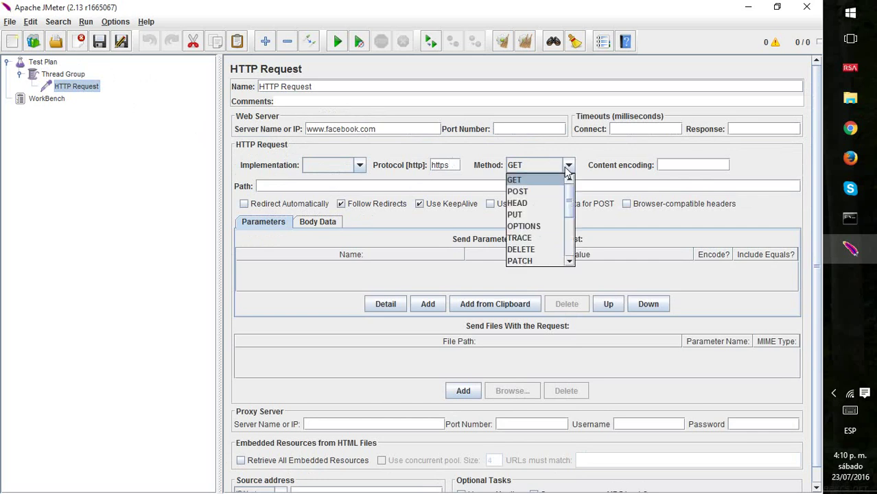
pyautogui.click(534, 179)
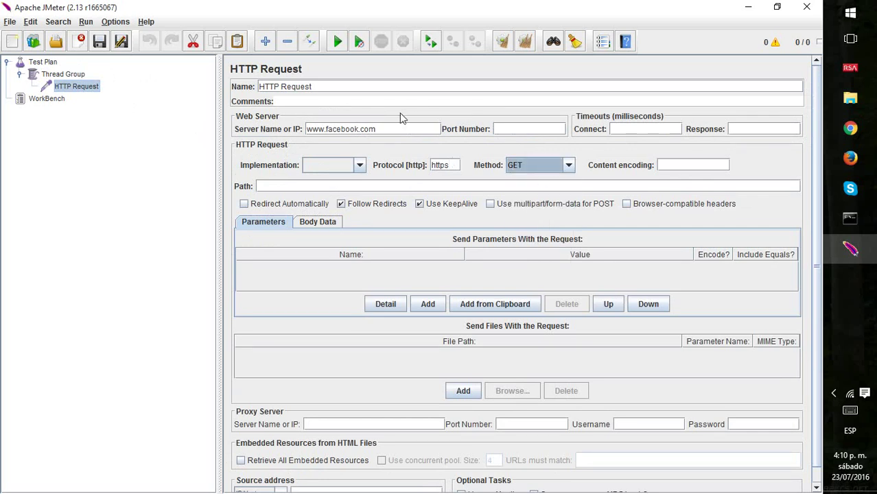
pyautogui.click(378, 128)
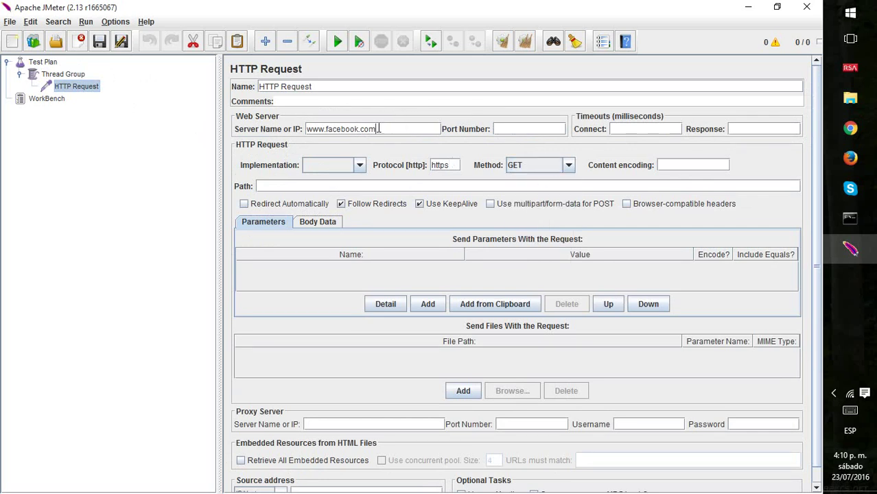
pyautogui.click(69, 77)
# Attach a Regular Expression Extractor post processor to the HTTP Request sampler.
pyautogui.rightClick(68, 77)
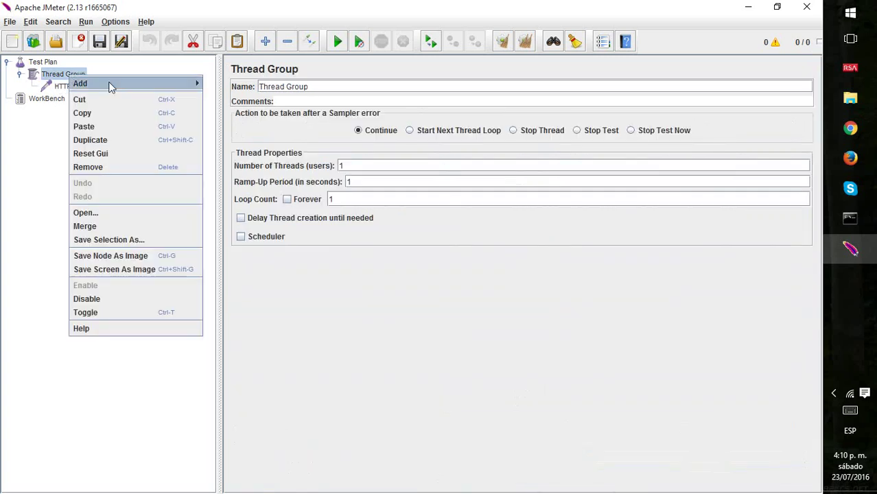
pyautogui.click(56, 90)
pyautogui.rightClick(56, 92)
pyautogui.moveTo(69, 96)
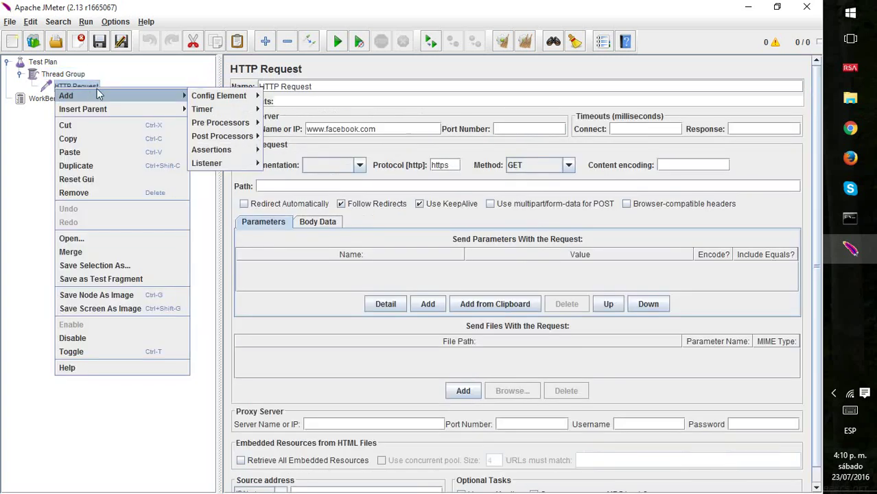
pyautogui.moveTo(226, 136)
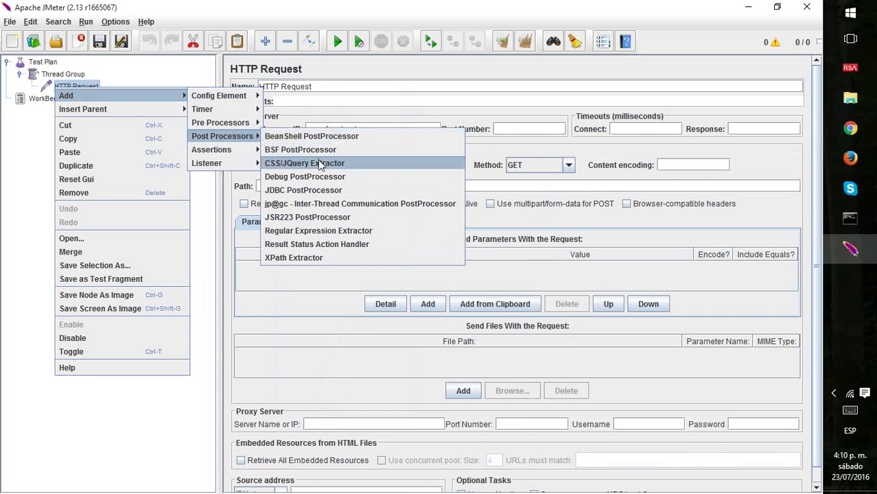
pyautogui.click(326, 231)
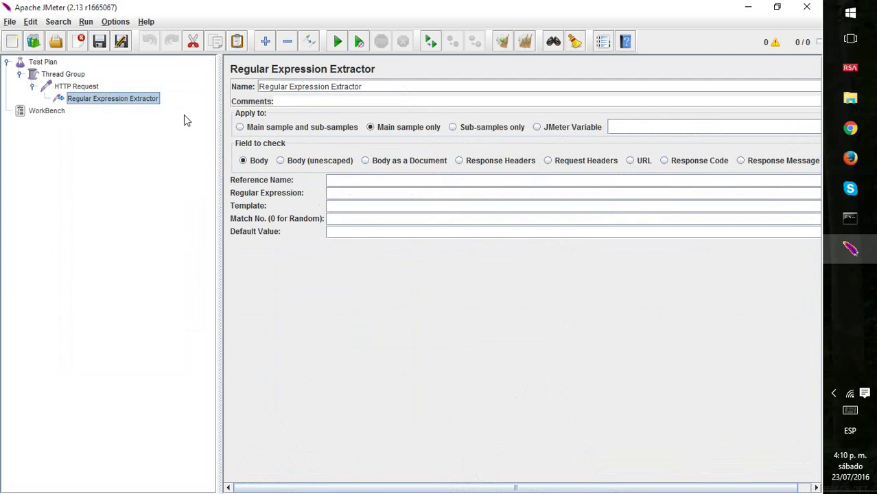
pyautogui.hotkey('alt', 'Tab')
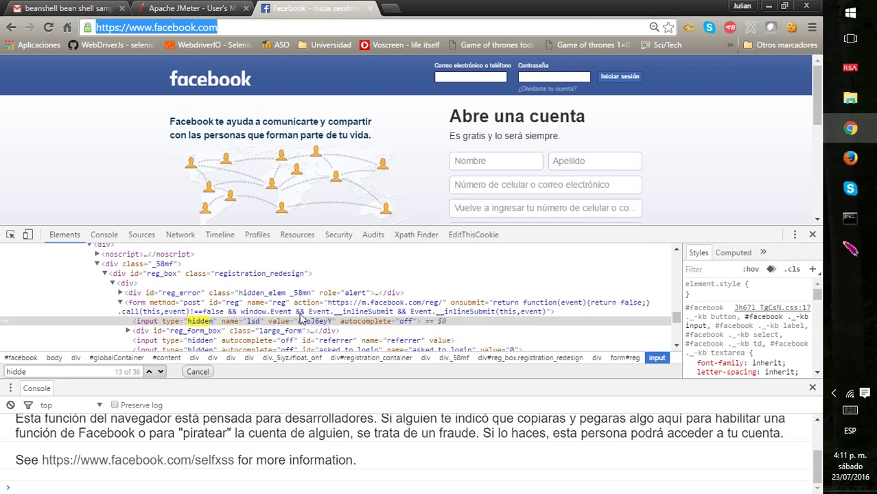
pyautogui.hotkey('alt', 'Tab')
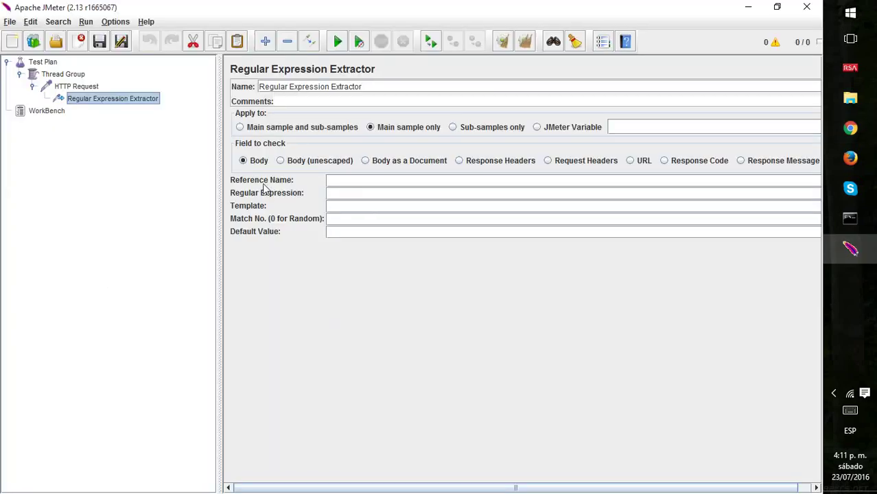
pyautogui.click(96, 86)
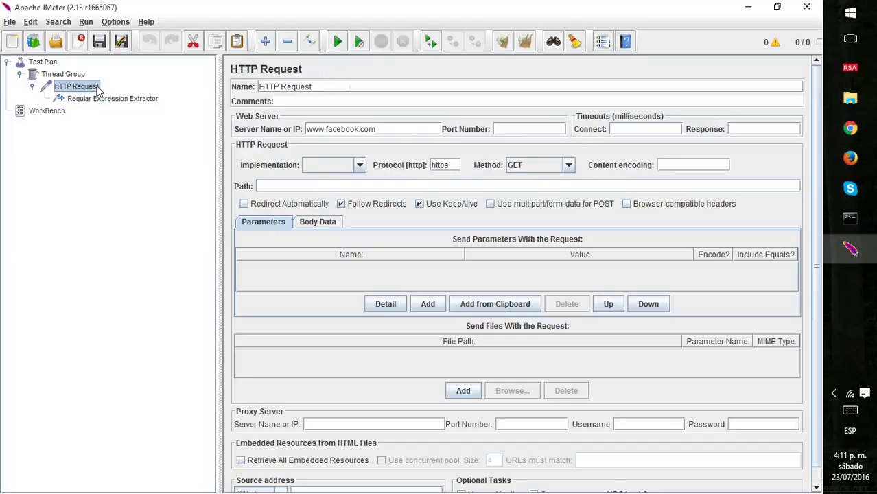
pyautogui.rightClick(96, 87)
pyautogui.moveTo(147, 95)
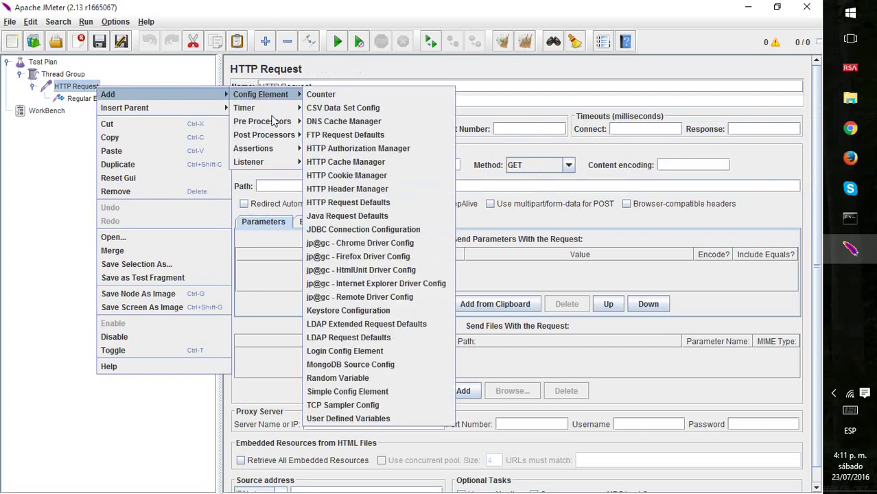
pyautogui.moveTo(287, 165)
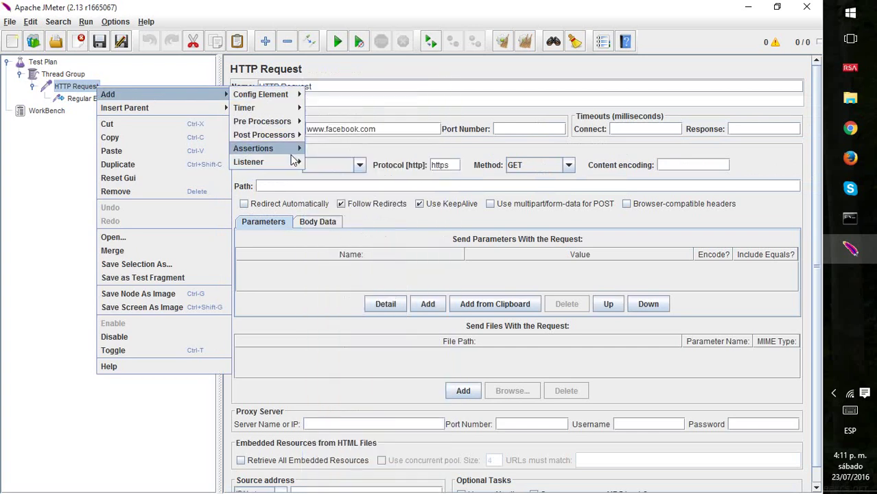
pyautogui.moveTo(295, 99)
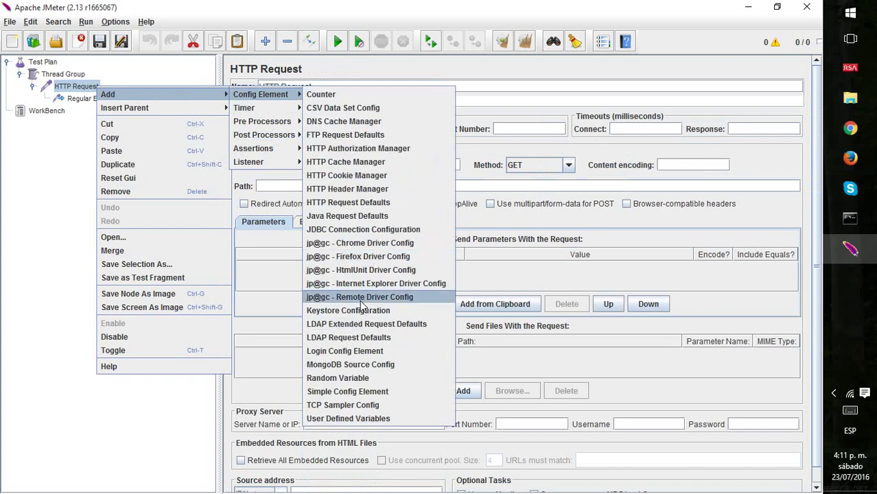
pyautogui.moveTo(277, 137)
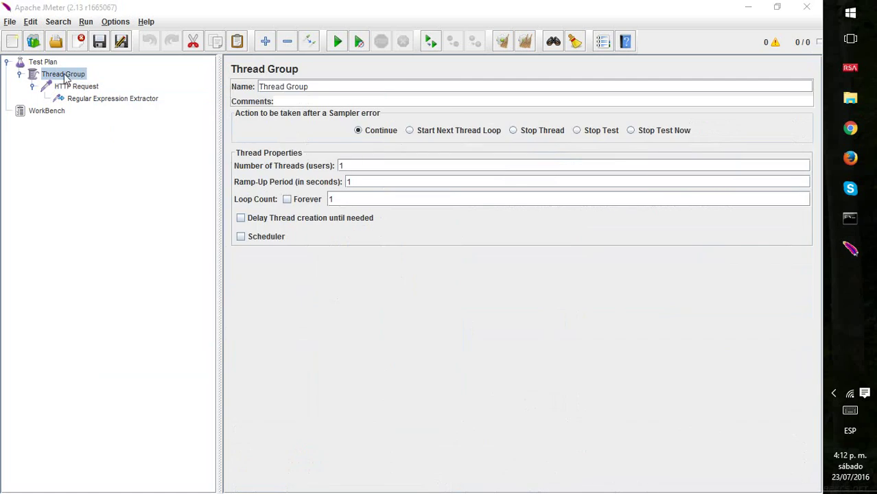
# Add a Debug Sampler to the Thread Group, placed after the HTTP Request.
pyautogui.rightClick(64, 77)
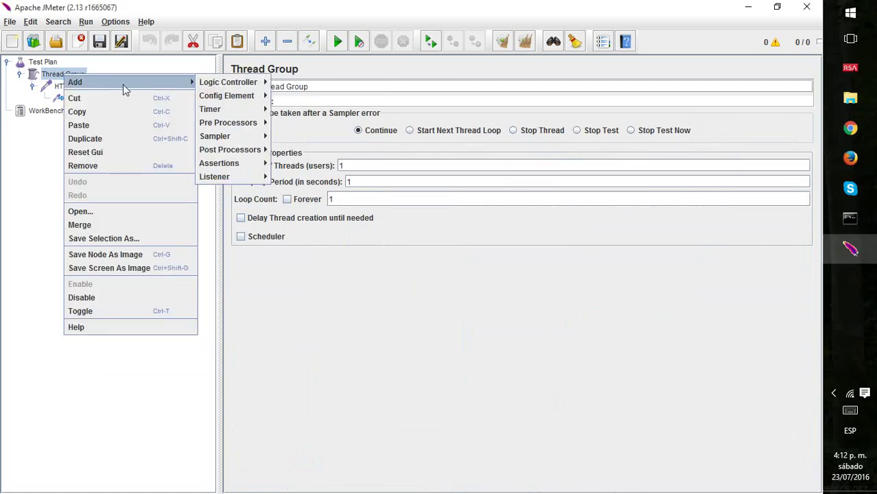
pyautogui.click(48, 79)
pyautogui.rightClick(46, 77)
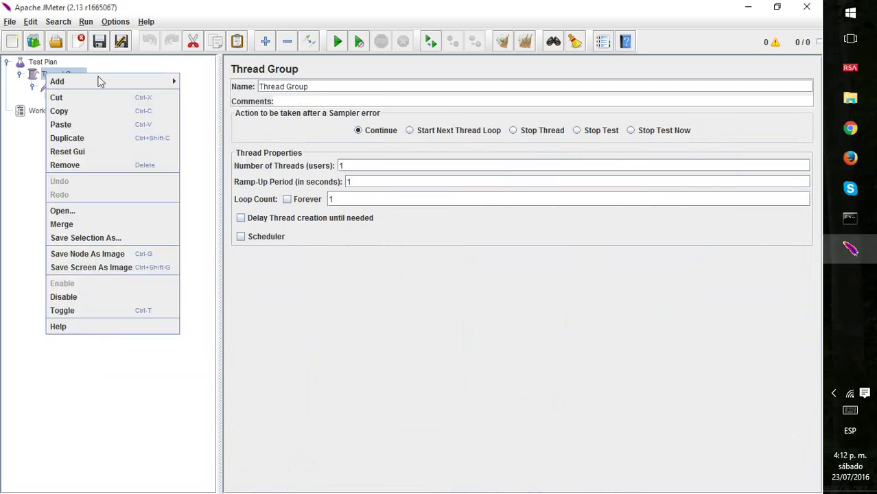
pyautogui.moveTo(113, 81)
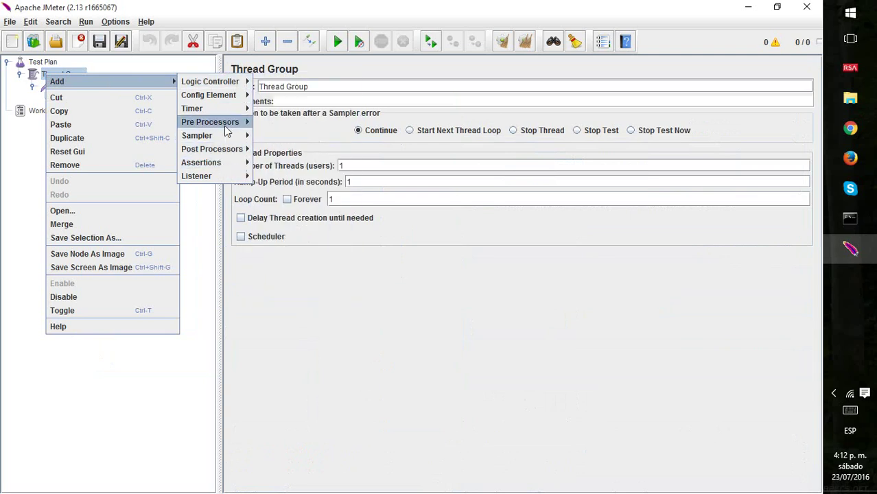
pyautogui.moveTo(230, 137)
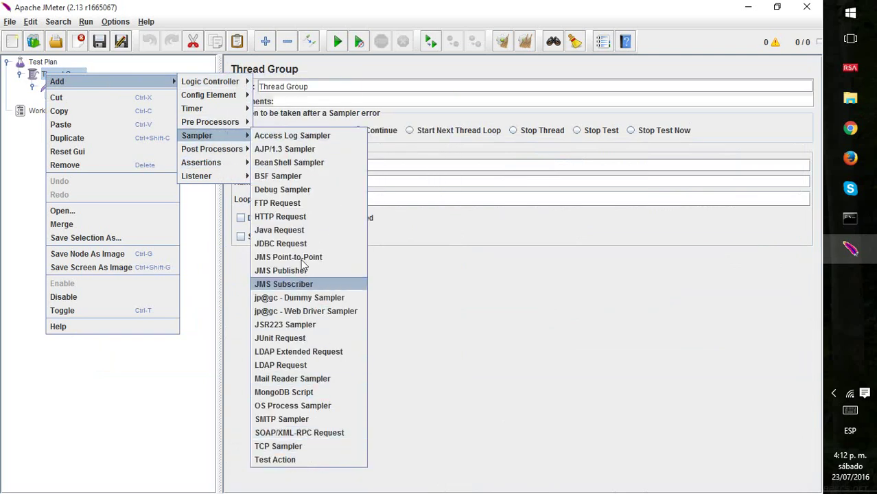
pyautogui.click(311, 199)
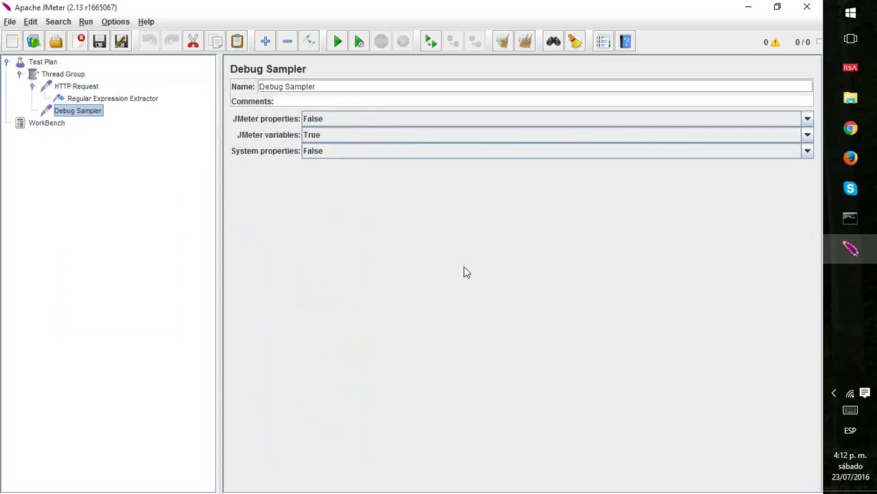
pyautogui.click(64, 75)
# Add a View Results Tree listener to the Thread Group after the Debug Sampler.
pyautogui.rightClick(67, 78)
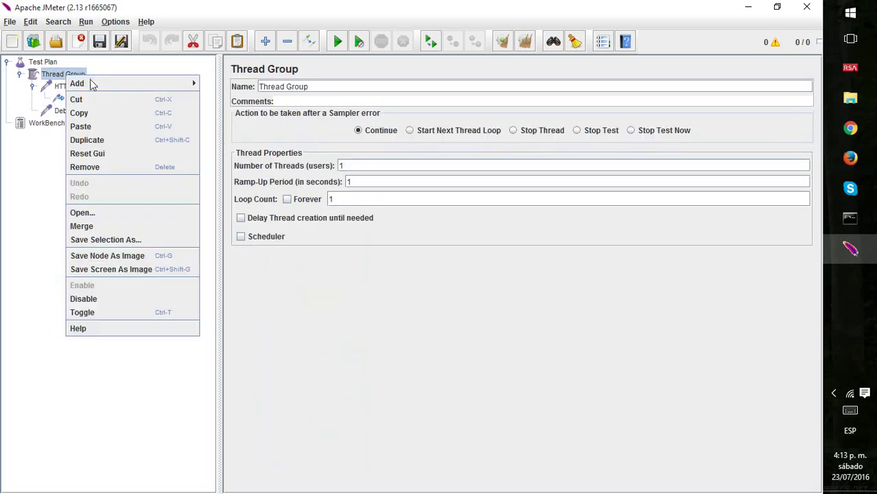
pyautogui.moveTo(230, 86)
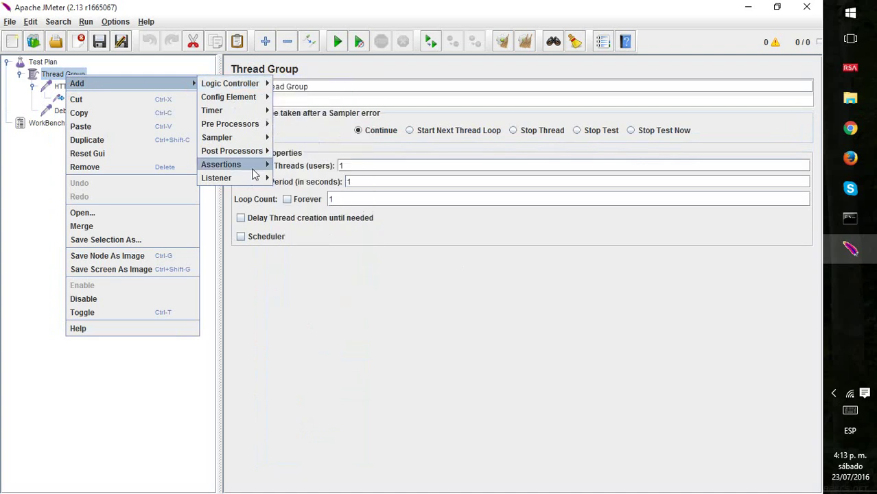
pyautogui.moveTo(253, 180)
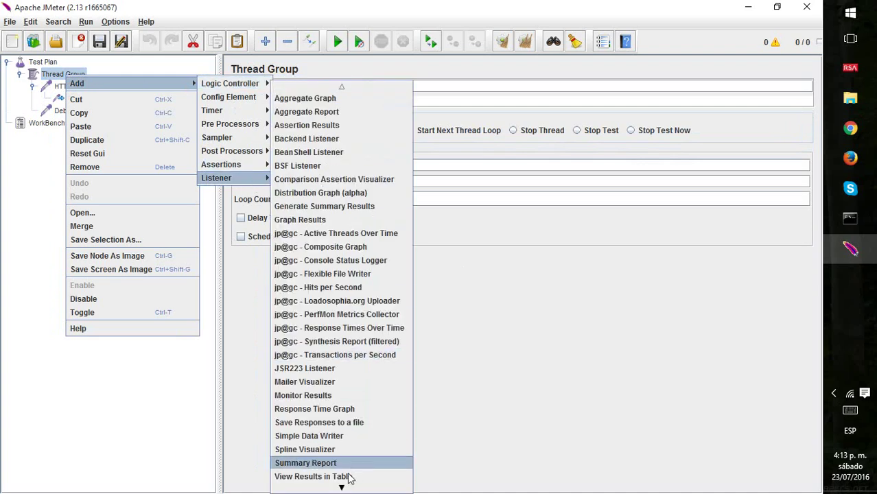
pyautogui.moveTo(341, 488)
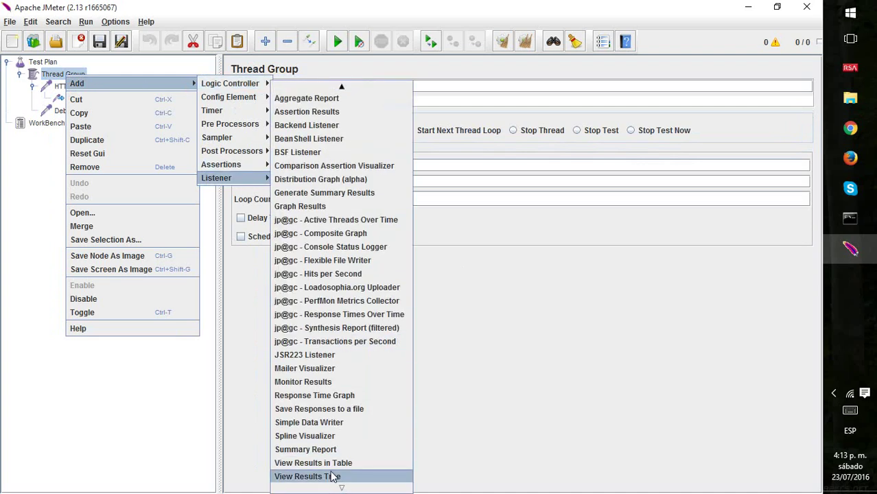
pyautogui.click(332, 478)
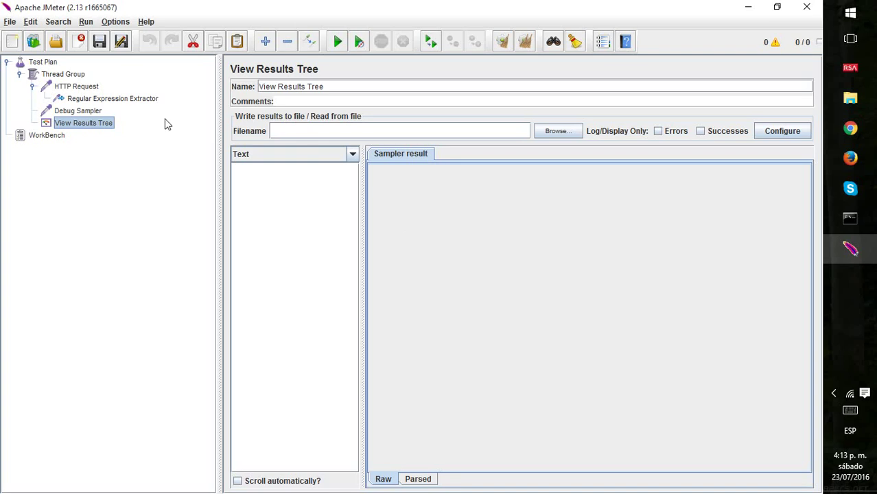
pyautogui.click(85, 112)
# Review the Debug Sampler, View Results Tree, Regular Expression Extractor and HTTP Request panels.
pyautogui.click(101, 124)
pyautogui.click(85, 113)
pyautogui.click(92, 126)
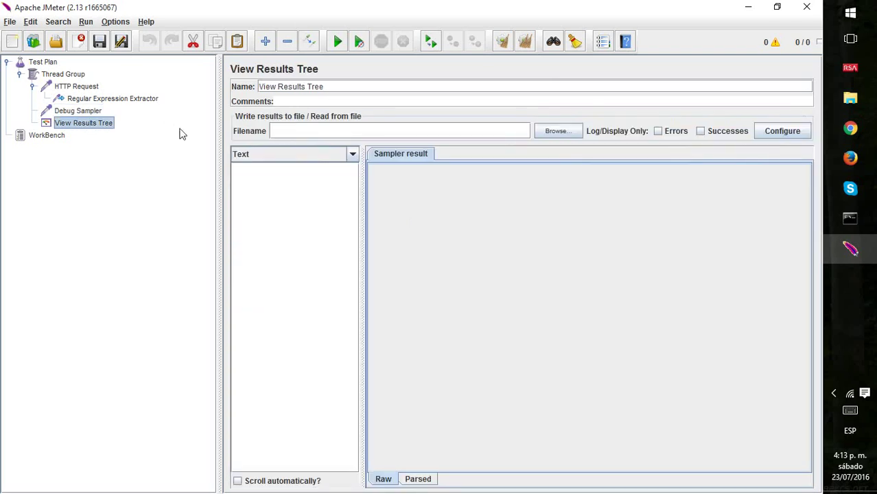
pyautogui.click(135, 100)
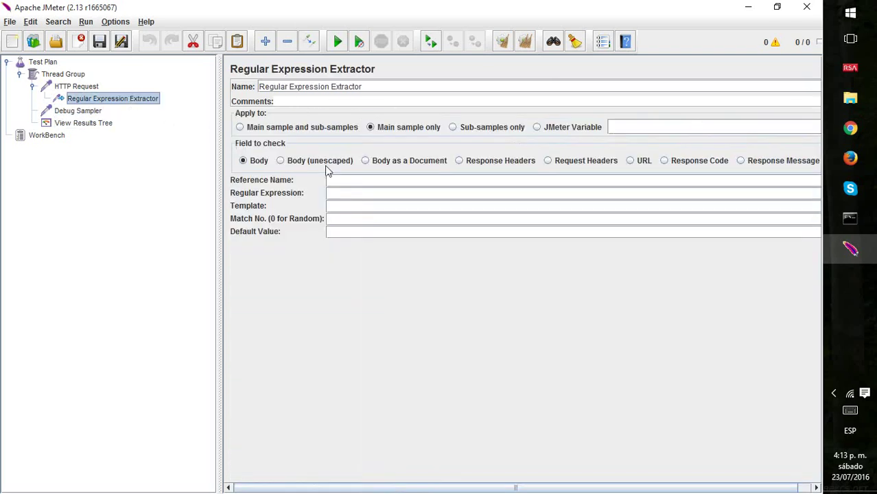
pyautogui.click(90, 86)
pyautogui.click(388, 127)
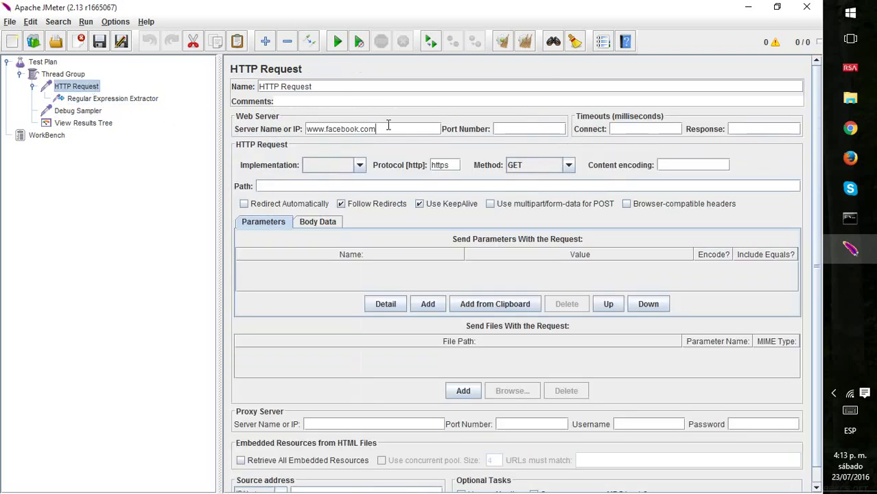
pyautogui.tripleClick(388, 128)
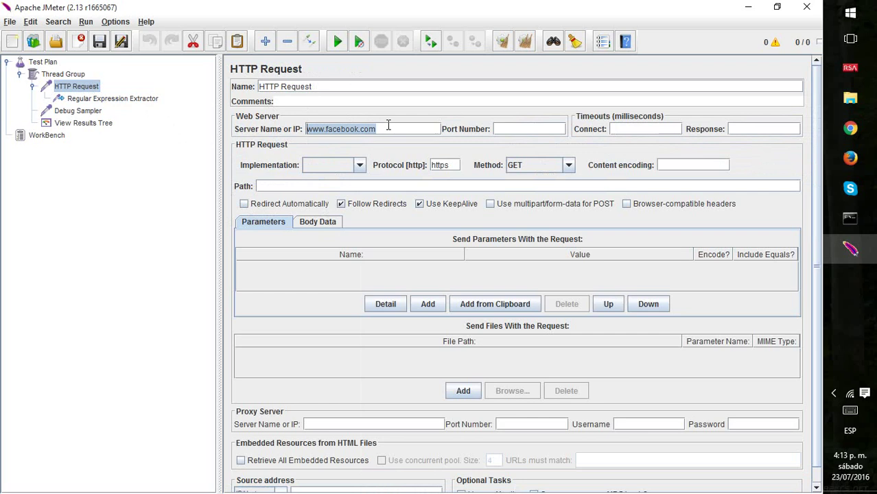
pyautogui.click(145, 102)
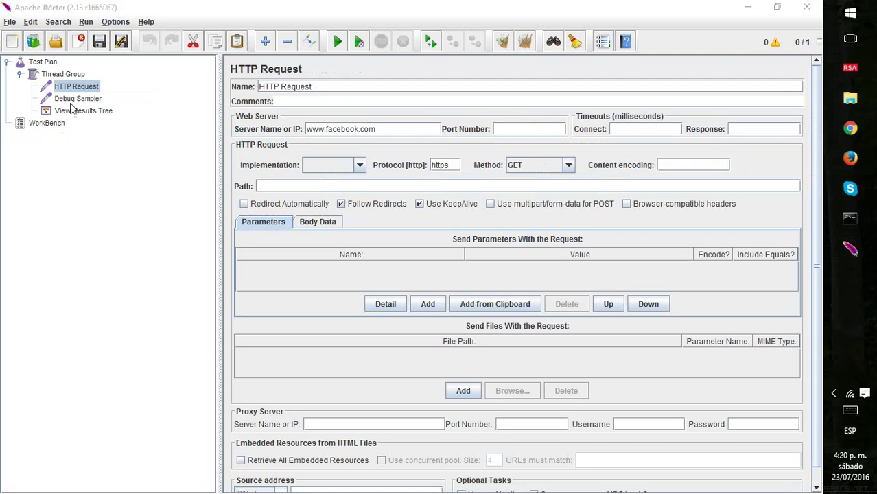
pyautogui.click(60, 75)
pyautogui.click(69, 88)
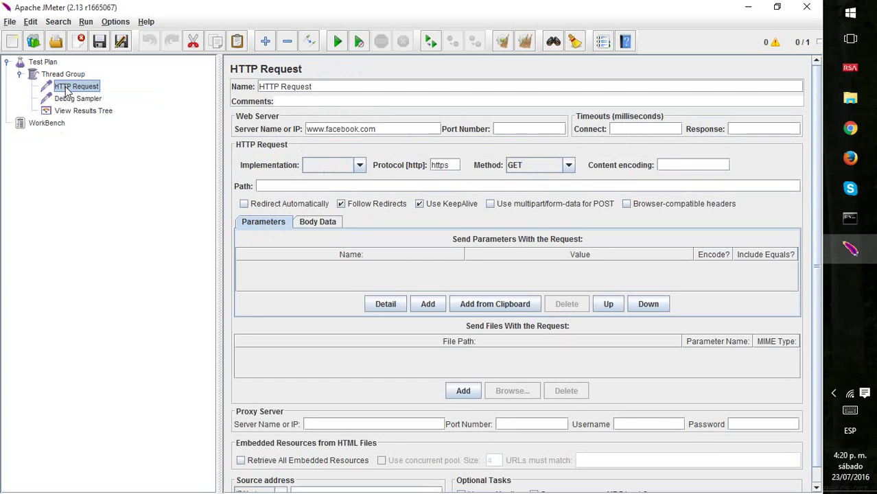
# Add an XPath Extractor under the HTTP Request, deleting a Regular Expression Extractor added by mistake.
pyautogui.rightClick(67, 91)
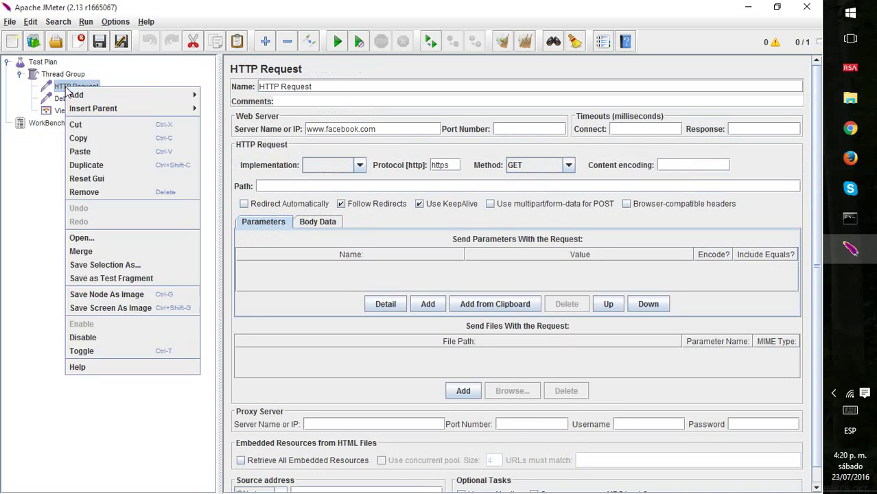
pyautogui.moveTo(173, 96)
pyautogui.moveTo(245, 98)
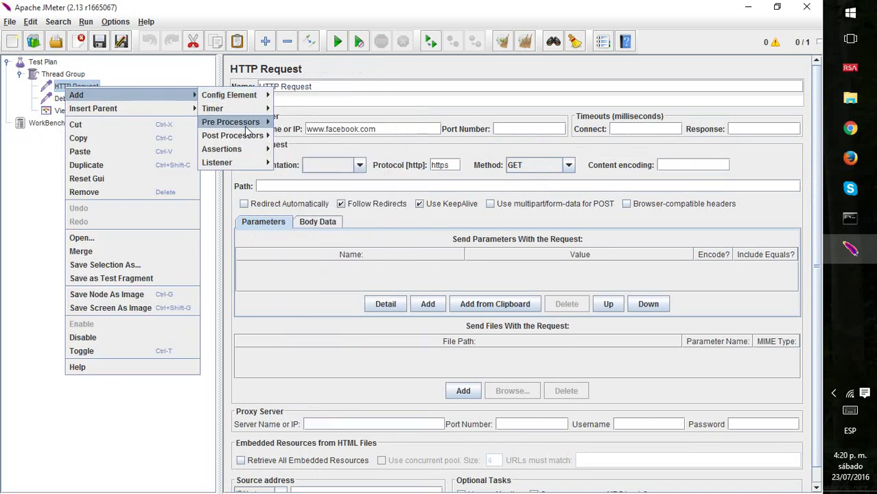
pyautogui.moveTo(248, 137)
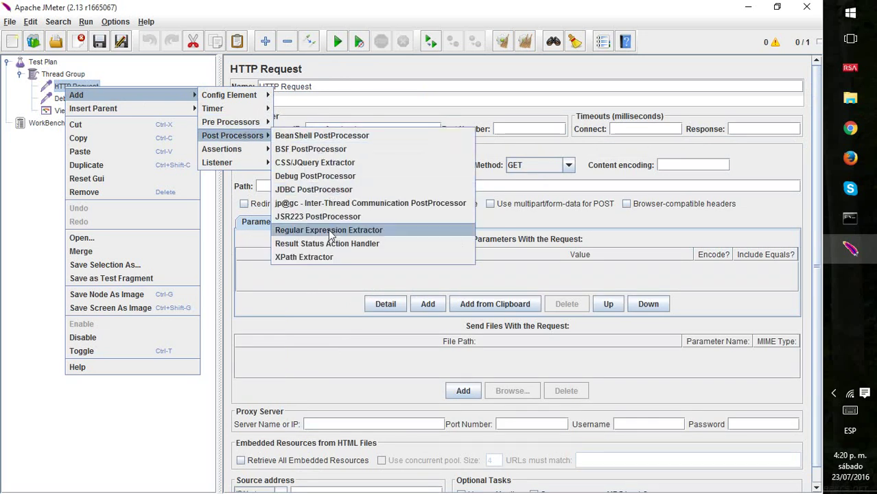
pyautogui.click(330, 230)
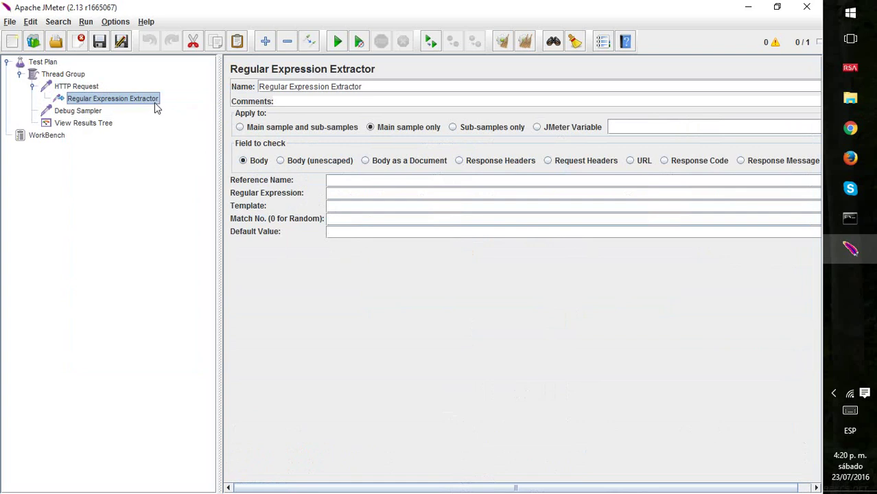
pyautogui.press('Delete')
pyautogui.press('Return')
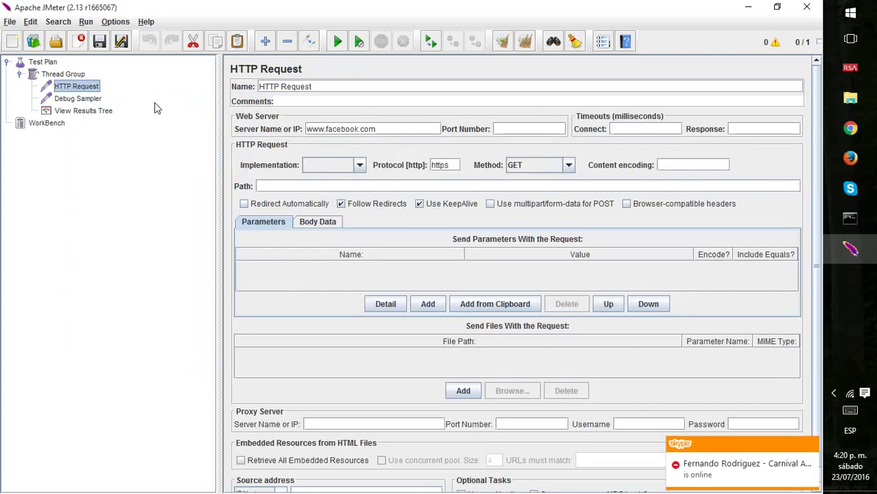
pyautogui.rightClick(81, 88)
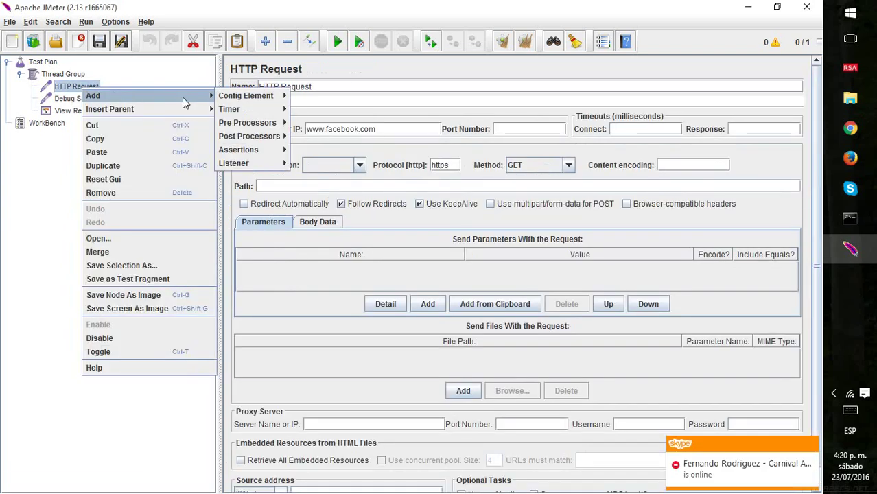
pyautogui.moveTo(275, 137)
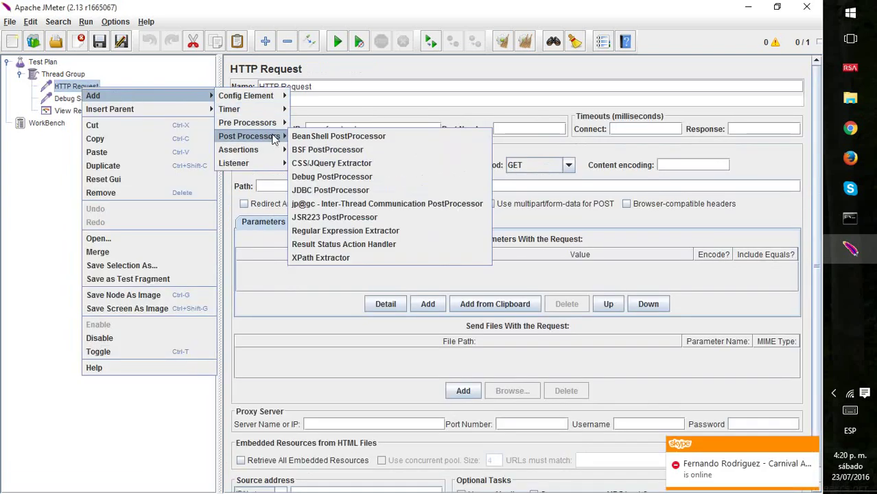
pyautogui.click(347, 258)
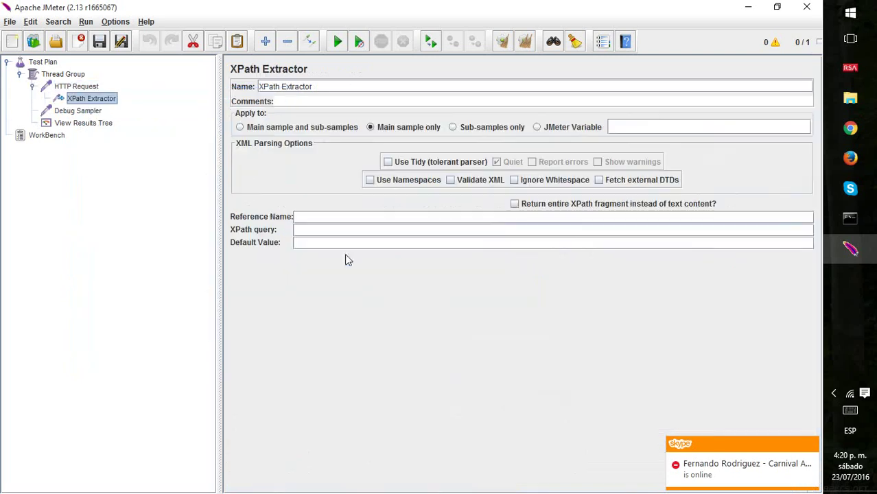
# Enter variableTest as the XPath Extractor reference name and open the browser's Elements search.
pyautogui.click(338, 219)
pyautogui.write('variable')
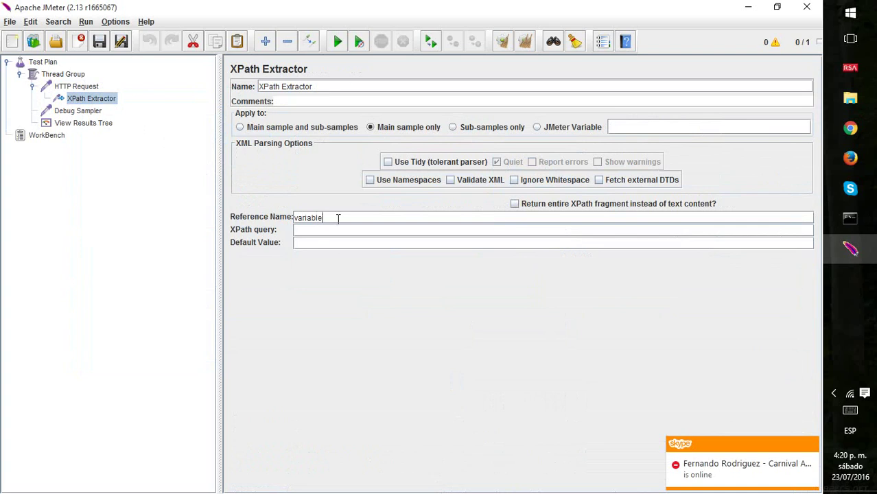
pyautogui.write('Test')
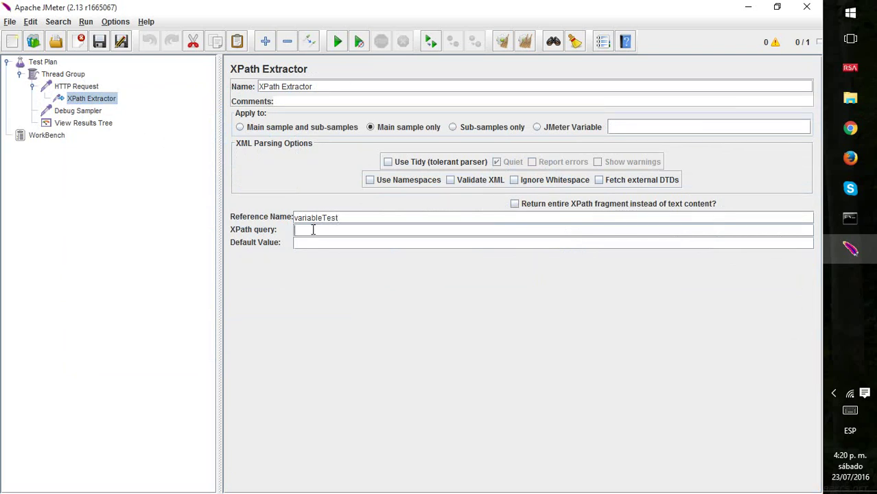
pyautogui.hotkey('alt', 'Tab')
pyautogui.hotkey('ctrl', 'f')
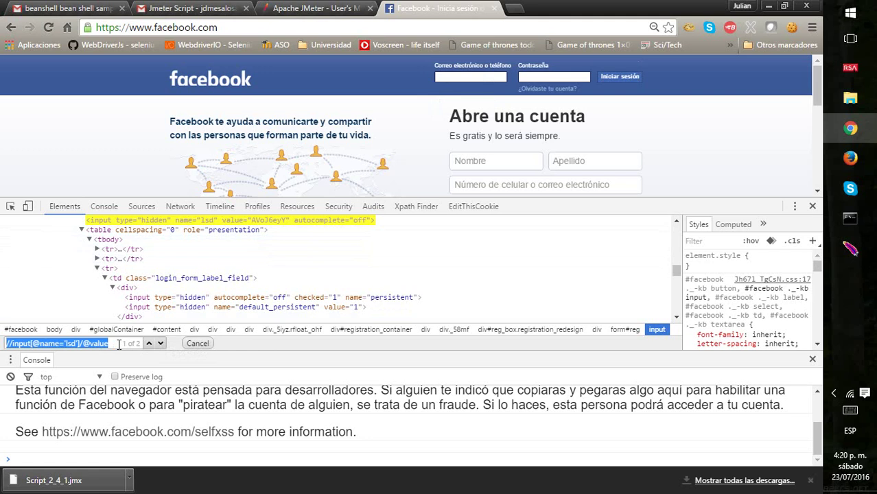
pyautogui.click(118, 345)
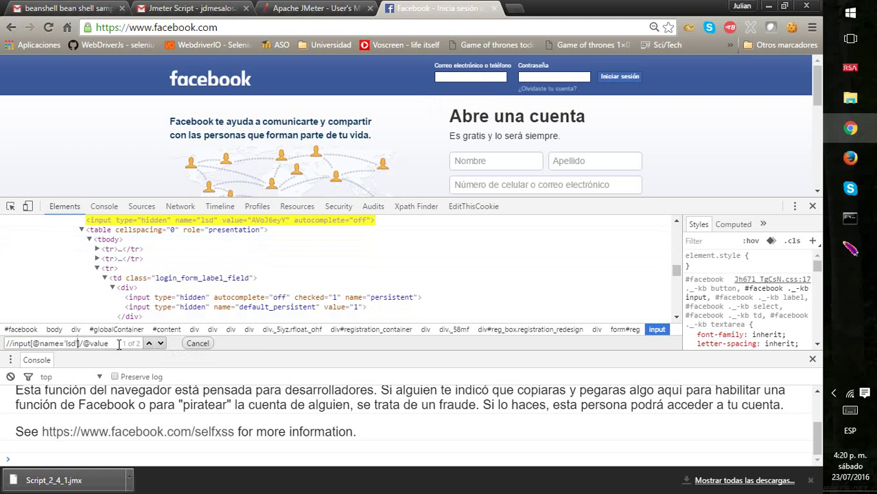
pyautogui.hotkey('ctrl', 'shift', 'Left')
pyautogui.hotkey('ctrl', 'shift', 'Left')
pyautogui.hotkey('ctrl', 'shift', 'Left')
pyautogui.hotkey('ctrl', 'shift', 'Left')
pyautogui.click(118, 345)
pyautogui.click(220, 221)
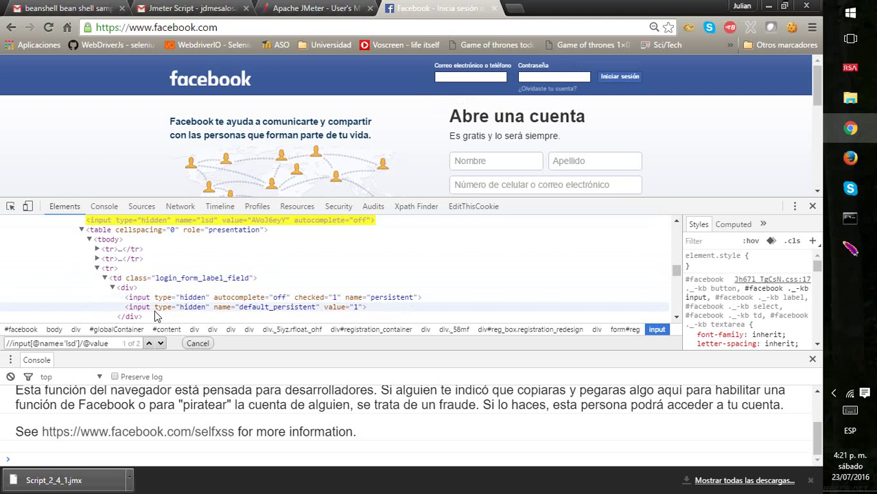
pyautogui.hotkey('ctrl', 'shift', 'Left')
pyautogui.write('name')
pyautogui.hotkey('ctrl', 'shift', 'Left')
pyautogui.hotkey('ctrl', 'shift', 'Left')
pyautogui.hotkey('ctrl', 'shift', 'Left')
pyautogui.hotkey('ctrl', 'shift', 'Left')
pyautogui.hotkey('ctrl', 'shift', 'Left')
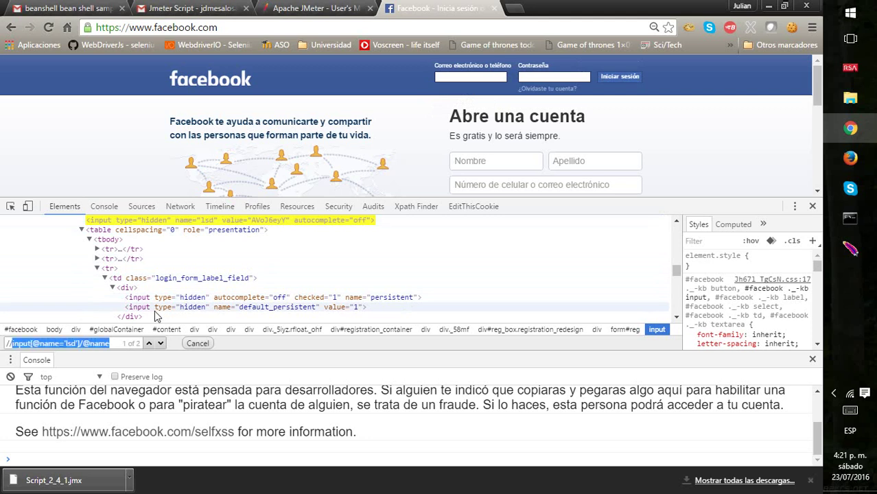
pyautogui.press('End')
pyautogui.press('BackSpace')
pyautogui.press('BackSpace')
pyautogui.press('BackSpace')
pyautogui.press('BackSpace')
pyautogui.write('av')
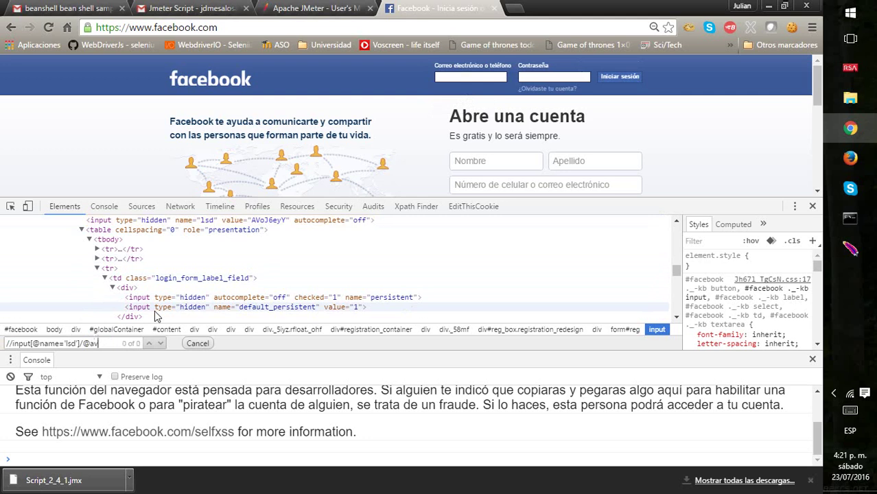
pyautogui.press('BackSpace')
pyautogui.press('BackSpace')
pyautogui.write('value')
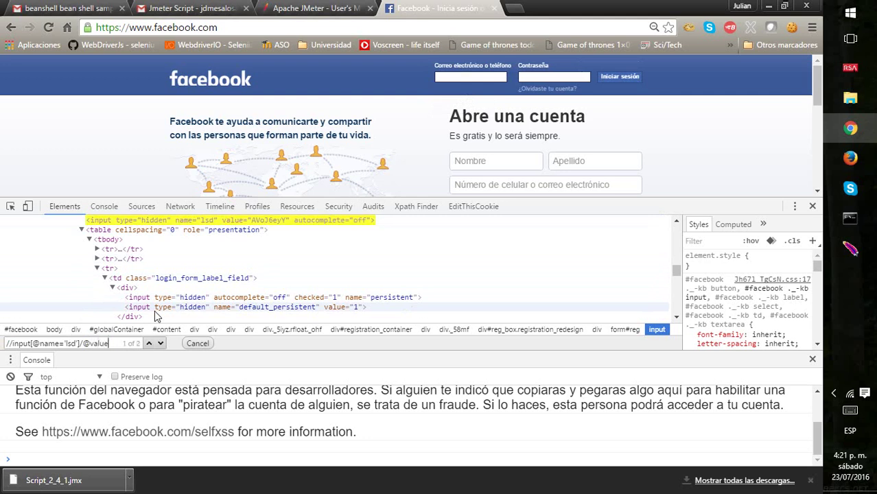
# Copy the verified lsd XPath and return to JMeter.
pyautogui.hotkey('ctrl', 'a')
pyautogui.hotkey('ctrl', 'c')
pyautogui.hotkey('alt', 'Tab')
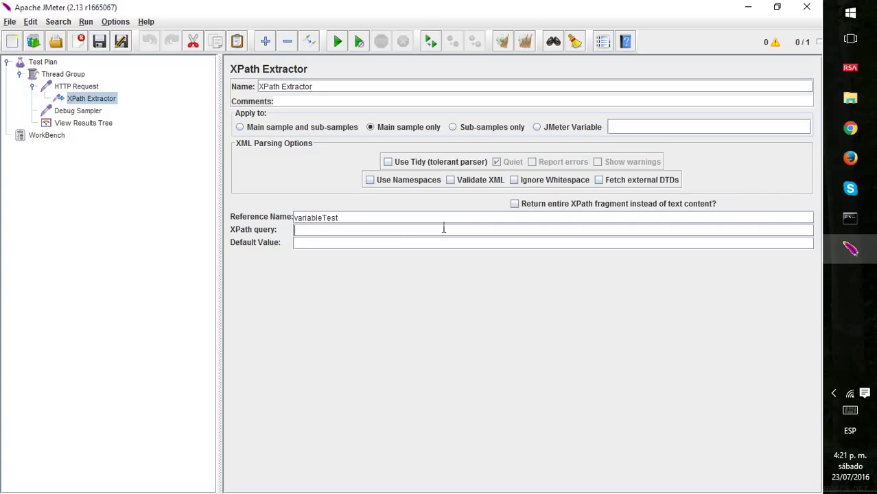
pyautogui.click(347, 231)
pyautogui.hotkey('ctrl', 'v')
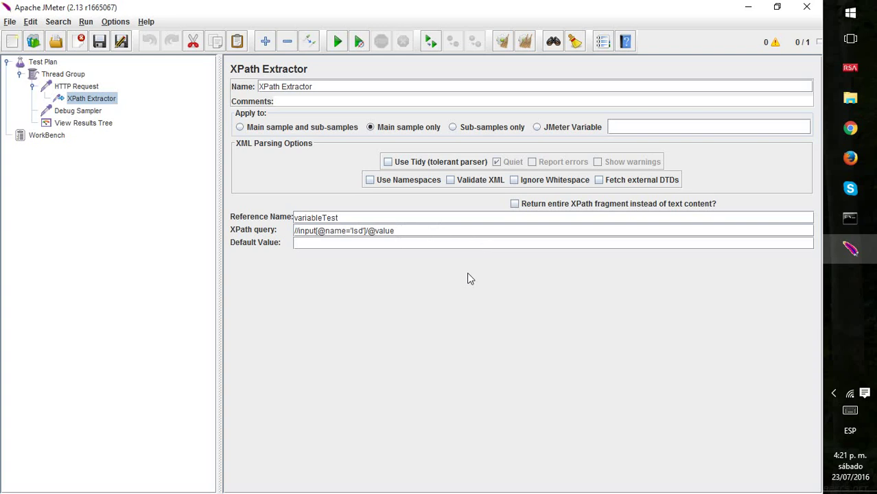
pyautogui.click(94, 128)
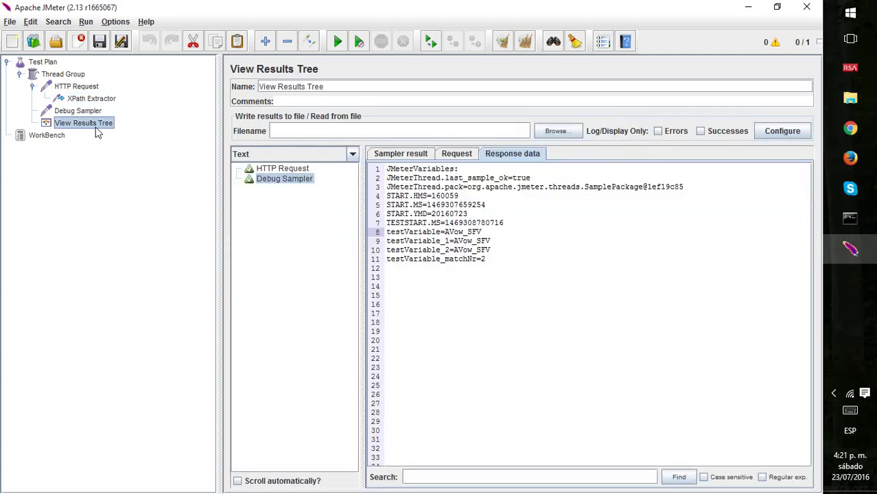
pyautogui.hotkey('ctrl', 'e')
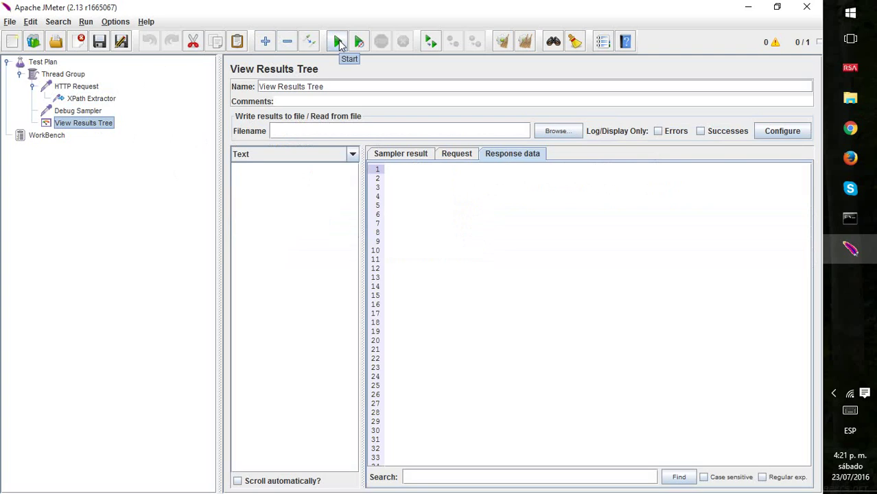
# Recheck the XPath Extractor's variableTest reference name and query, then return to the results tree.
pyautogui.click(59, 89)
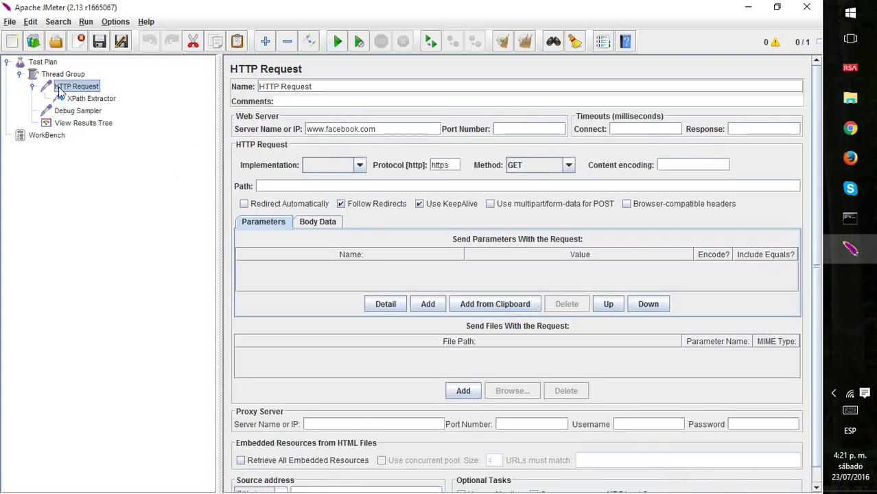
pyautogui.press('Down')
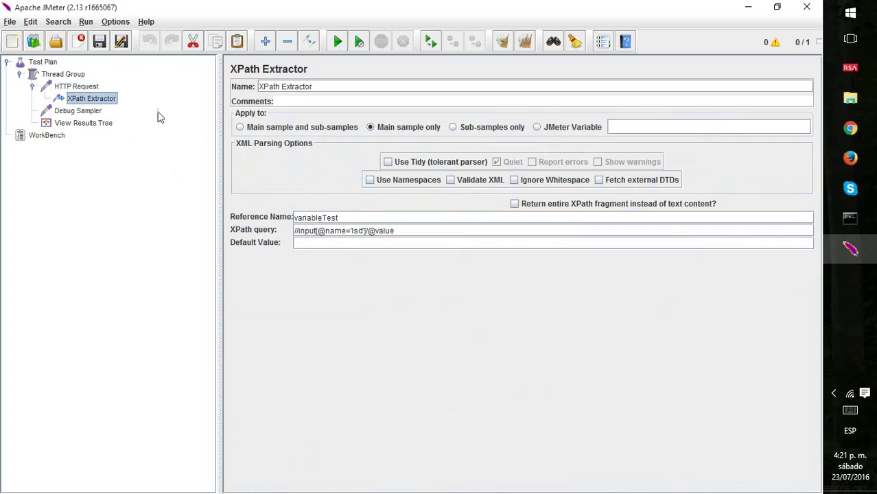
pyautogui.click(374, 219)
pyautogui.doubleClick(303, 218)
pyautogui.click(404, 232)
pyautogui.moveTo(405, 234); pyautogui.dragTo(288, 233)
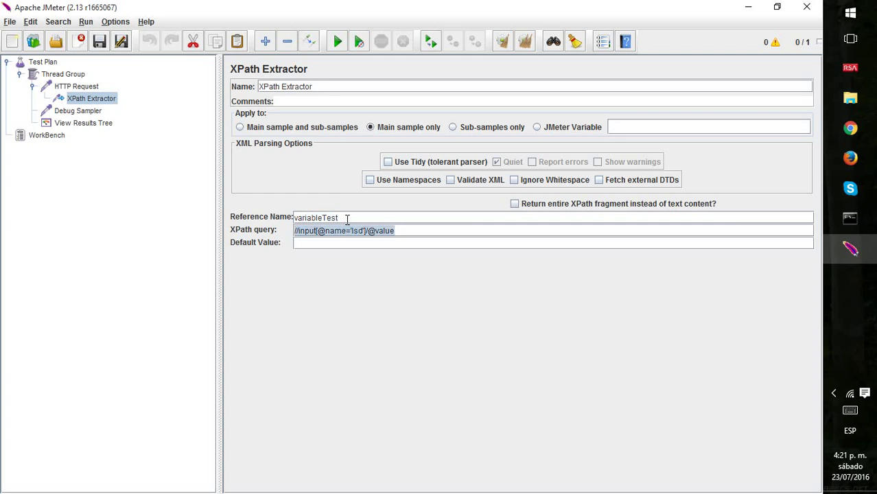
pyautogui.moveTo(343, 219); pyautogui.dragTo(288, 218)
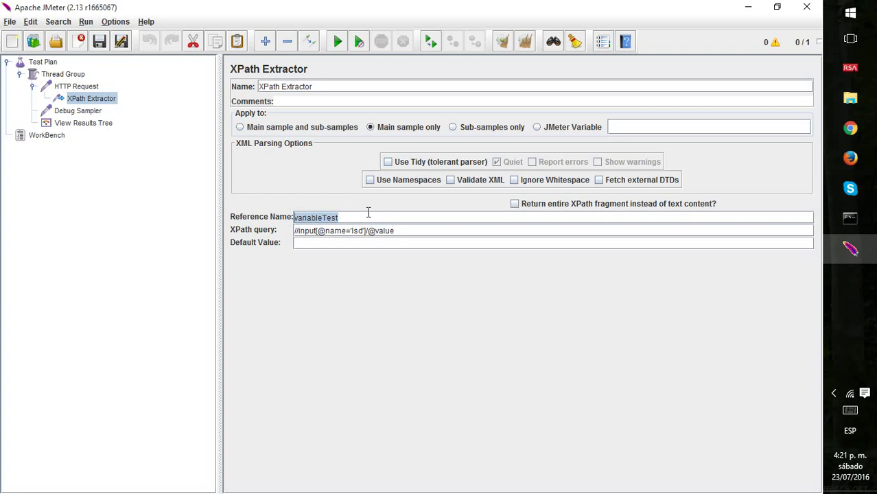
pyautogui.click(89, 123)
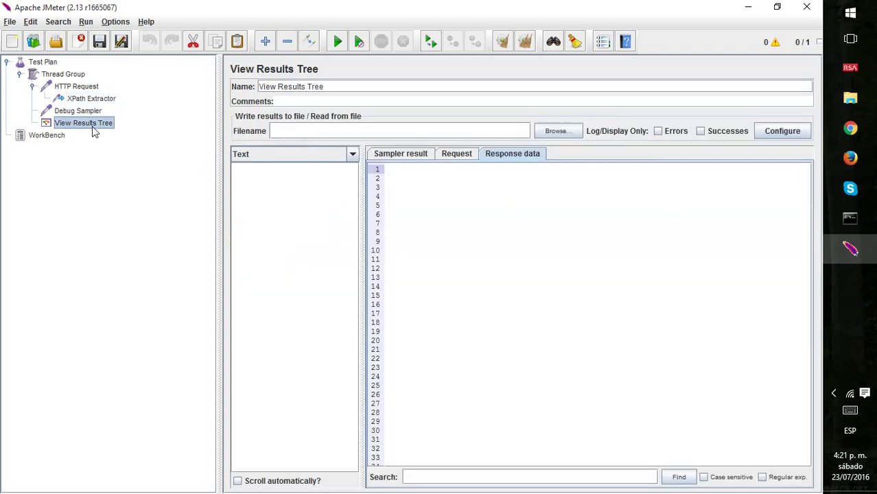
# Save the test plan as testSampler.jmx in Downloads and start the run.
pyautogui.click(336, 43)
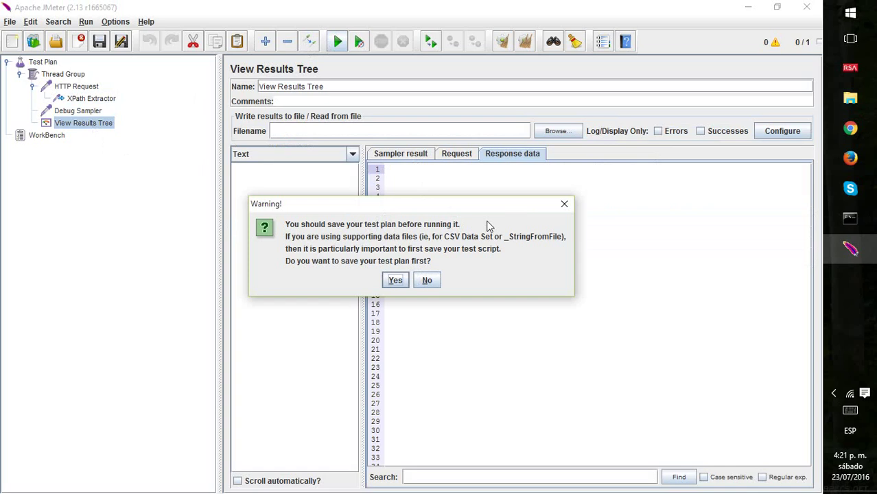
pyautogui.click(402, 283)
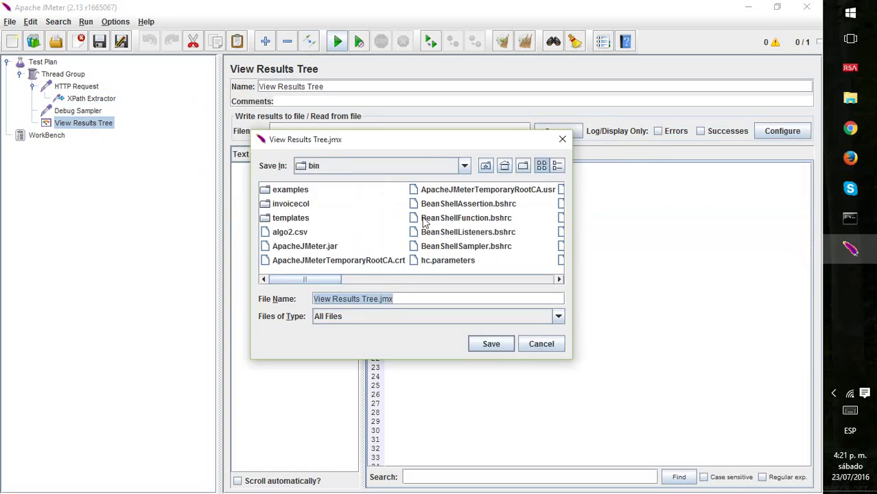
pyautogui.click(463, 168)
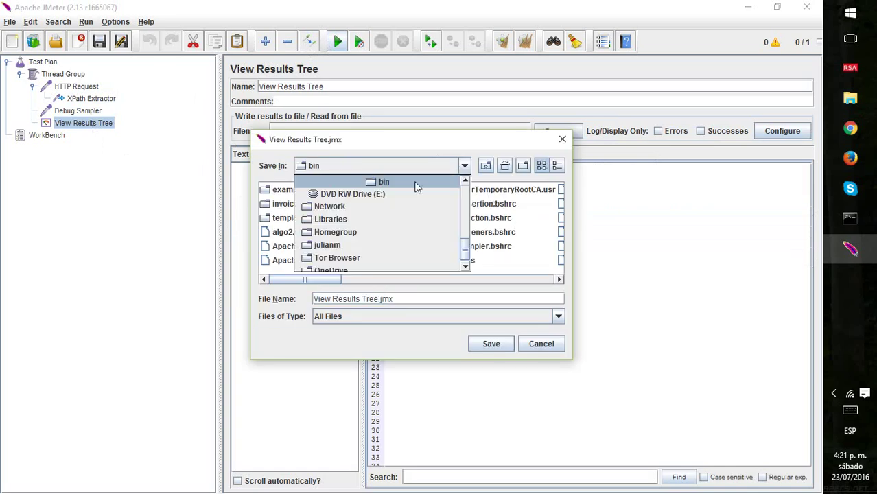
pyautogui.moveTo(464, 258); pyautogui.dragTo(465, 195)
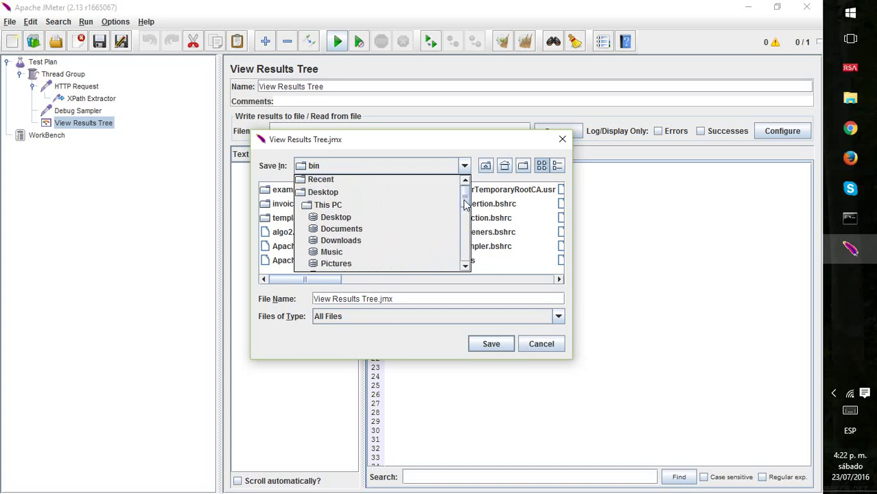
pyautogui.click(357, 242)
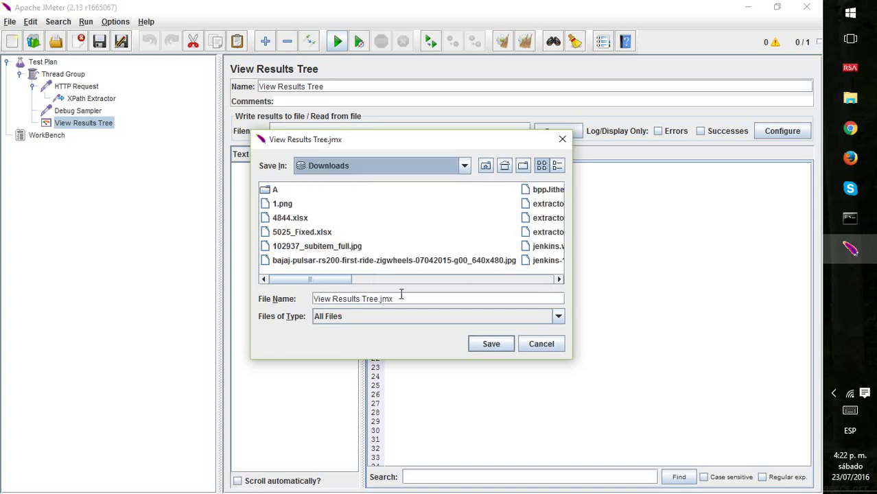
pyautogui.click(402, 294)
pyautogui.hotkey('ctrl', 'a')
pyautogui.write('te')
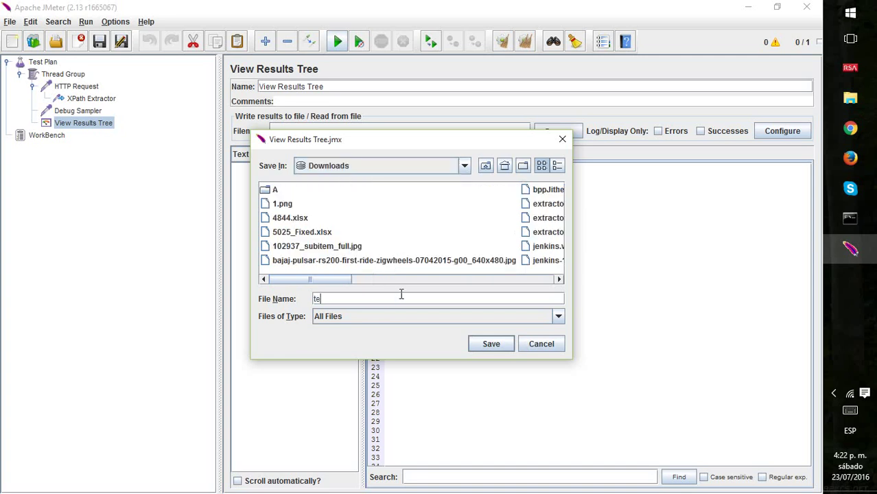
pyautogui.write('stSampler')
pyautogui.press('Return')
pyautogui.hotkey('ctrl', 'r')
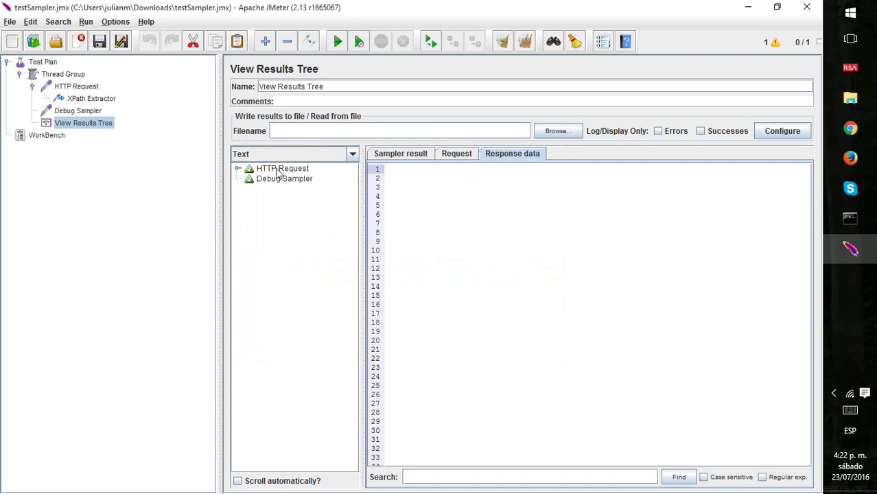
# Inspect the HTTP Request and Debug Sampler results, showing the Debug Sampler's variable listing in Response data.
pyautogui.click(281, 169)
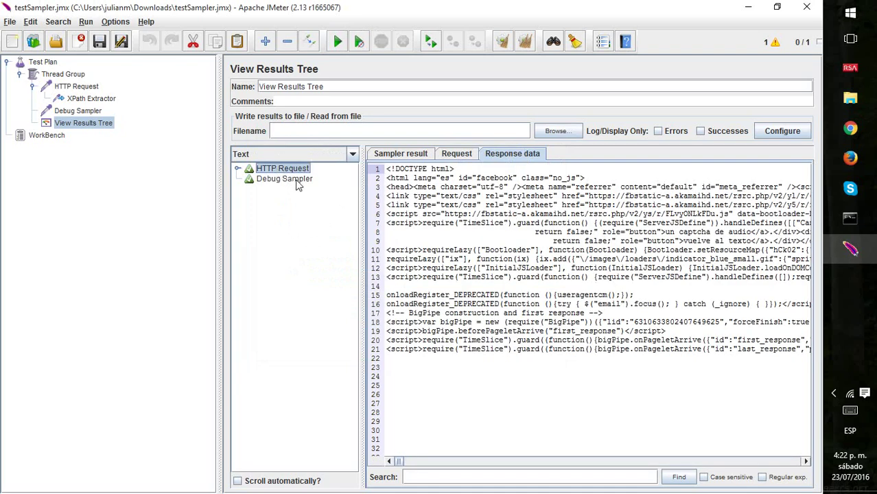
pyautogui.click(237, 170)
pyautogui.click(238, 170)
pyautogui.click(237, 170)
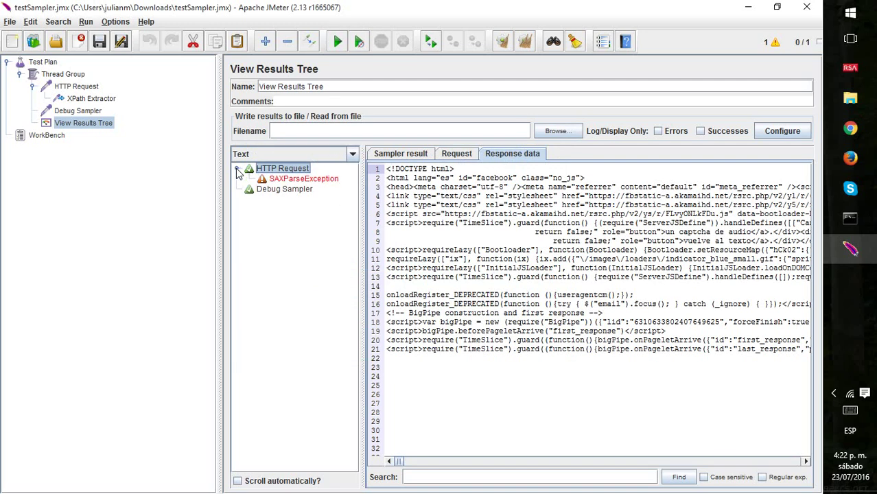
pyautogui.click(283, 179)
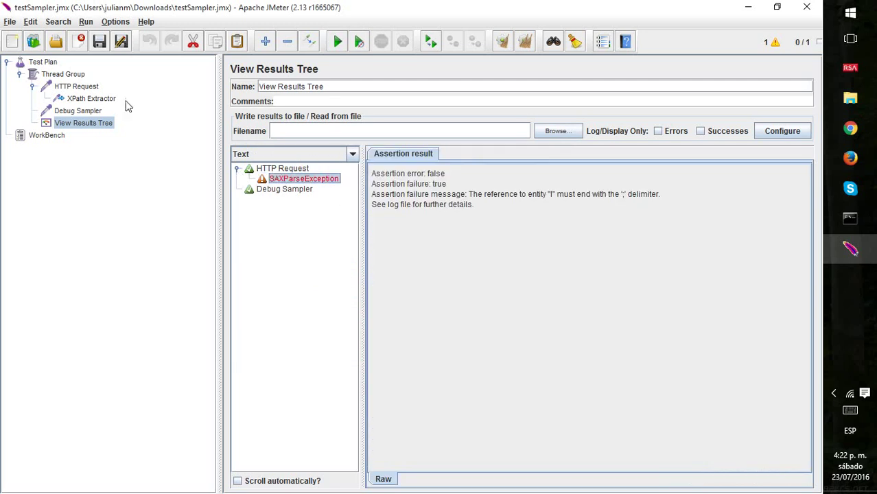
pyautogui.click(287, 191)
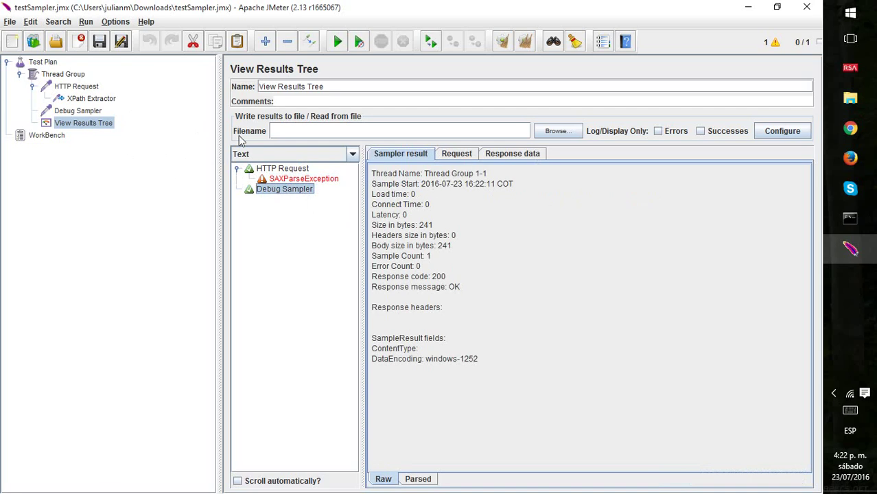
pyautogui.click(83, 128)
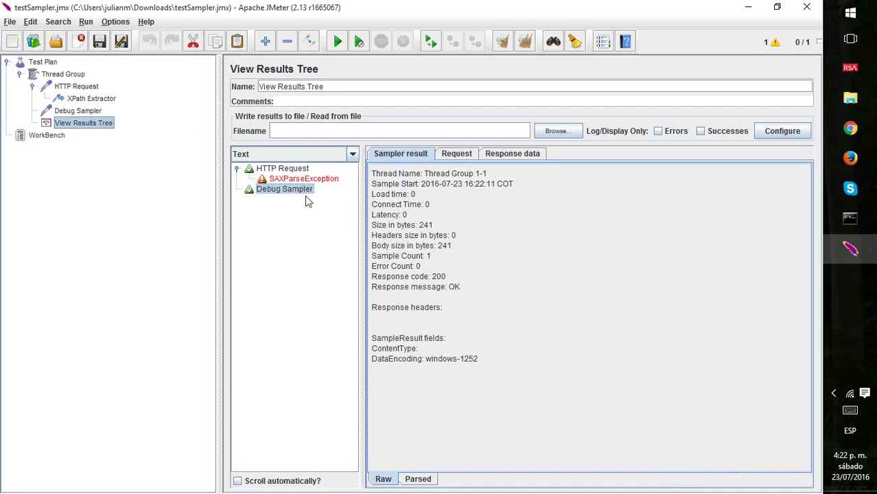
pyautogui.click(533, 155)
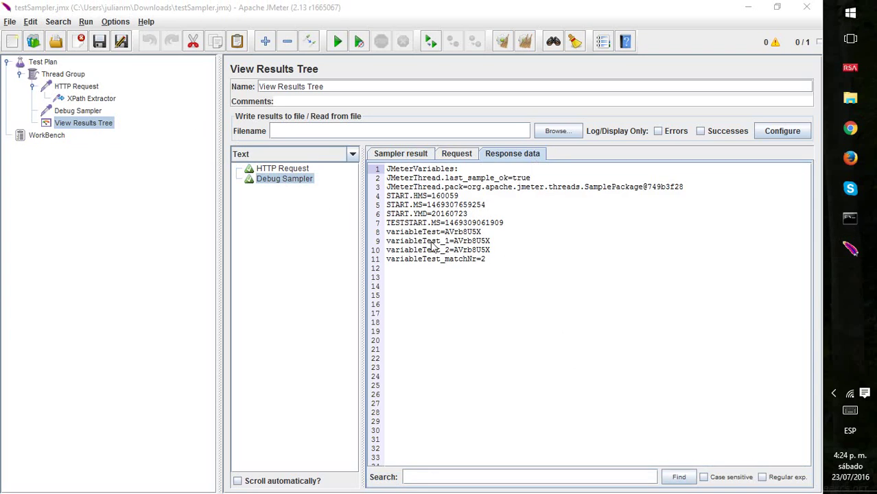
# Check that the Debug Sampler lists variableTest as AVrb8U5X, and review the HTTP Request's extractor.
pyautogui.doubleClick(424, 232)
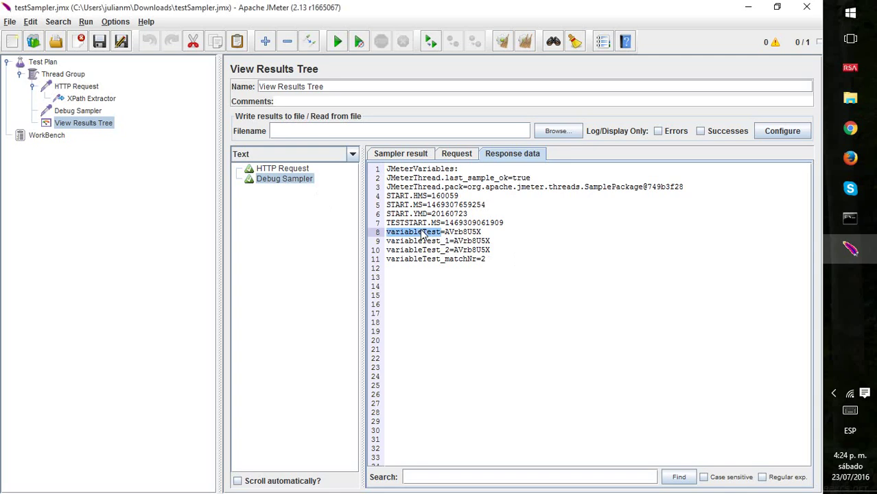
pyautogui.doubleClick(472, 234)
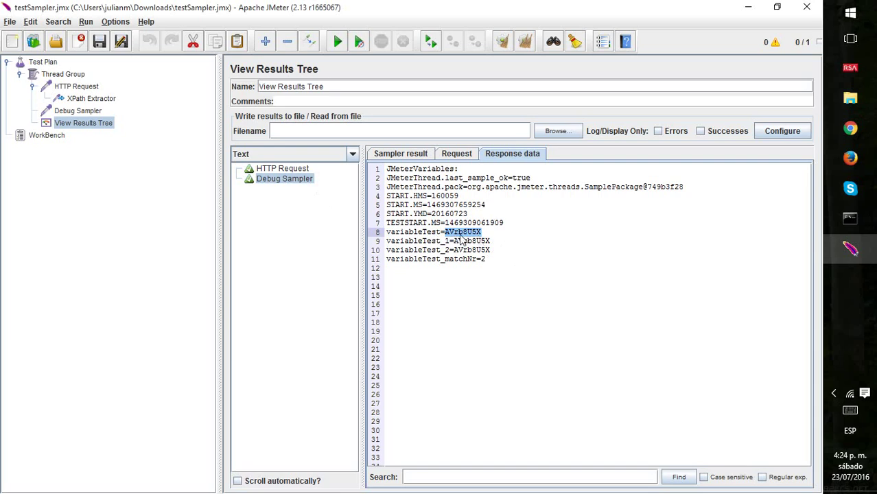
pyautogui.click(84, 88)
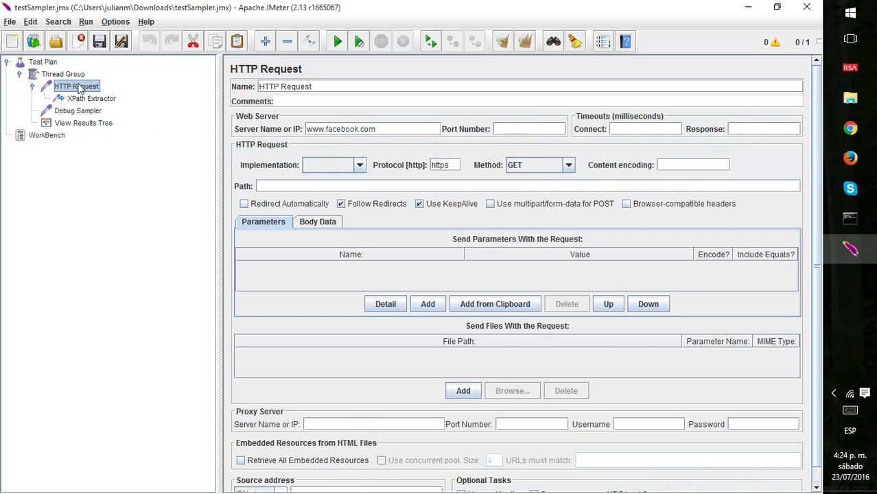
pyautogui.click(88, 99)
pyautogui.click(85, 123)
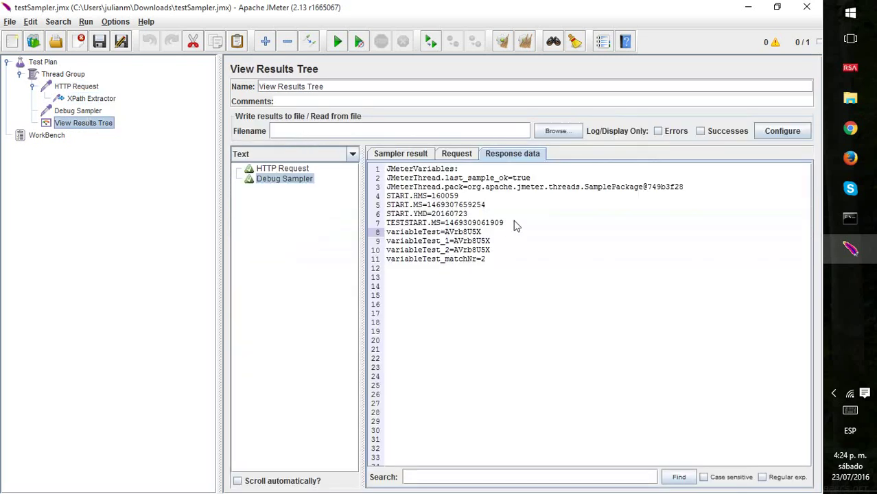
pyautogui.doubleClick(426, 233)
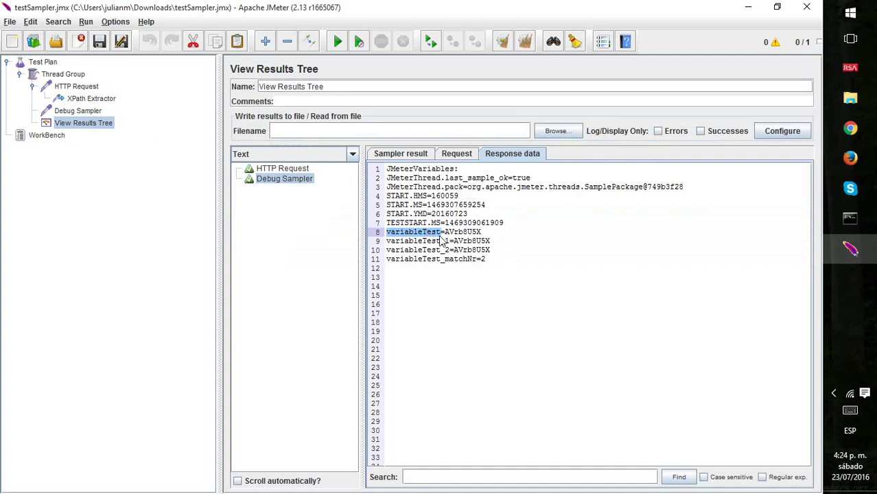
pyautogui.doubleClick(430, 235)
# Add a BeanShell Sampler through the Thread Group's Add > Sampler menu and drag it below the HTTP Request.
pyautogui.click(71, 77)
pyautogui.rightClick(73, 79)
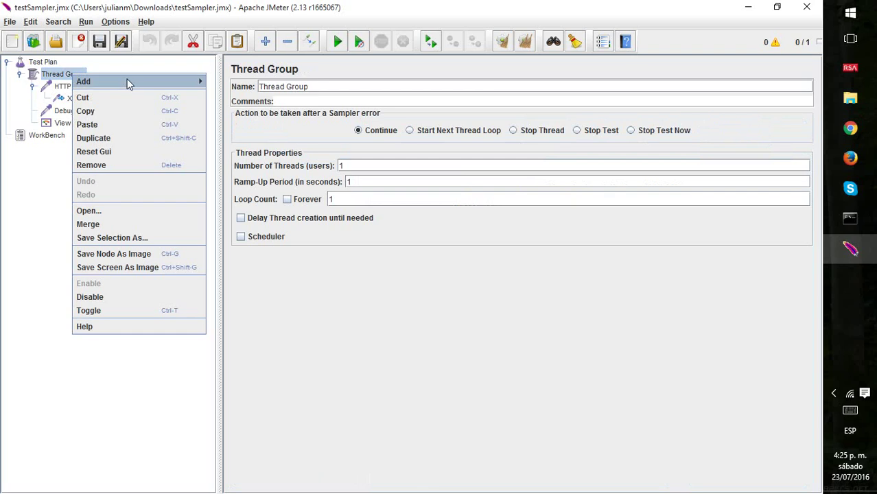
pyautogui.moveTo(130, 83)
pyautogui.moveTo(239, 135)
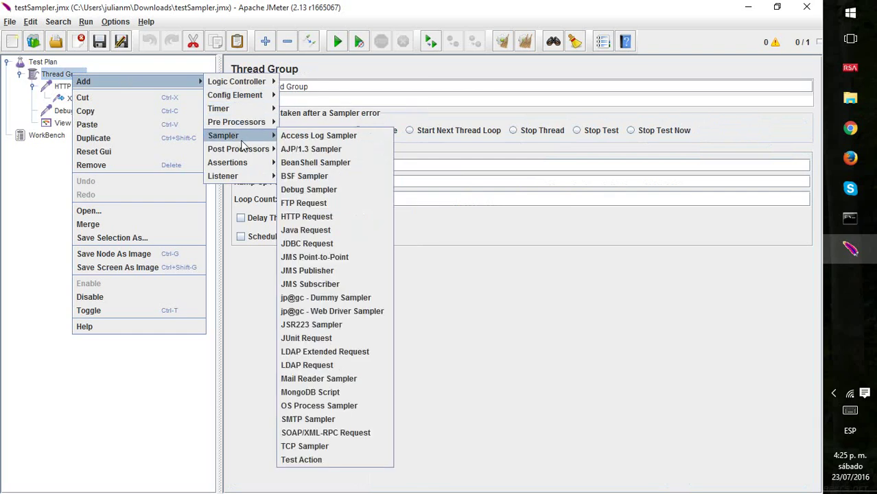
pyautogui.click(327, 163)
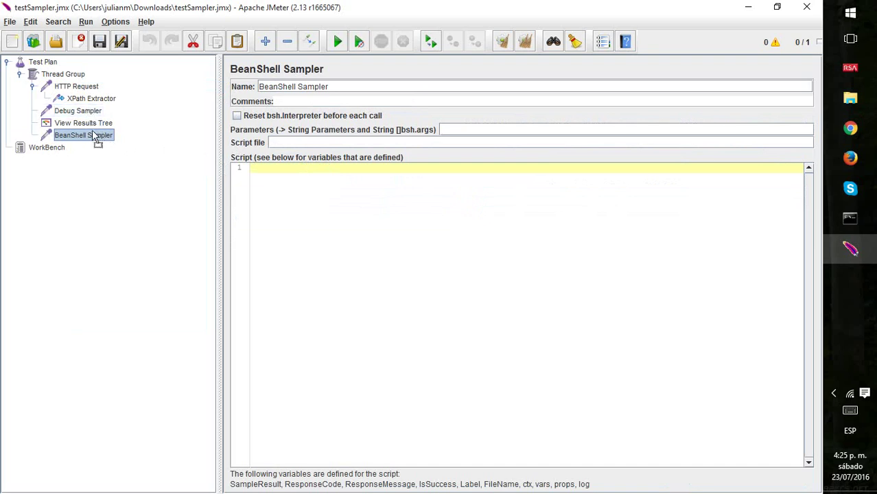
pyautogui.moveTo(96, 137); pyautogui.dragTo(78, 112)
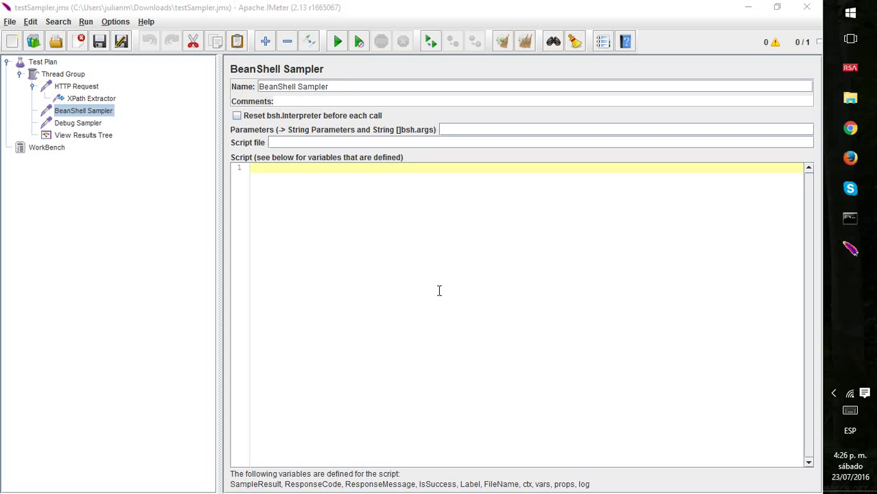
# Open blank lines in the BeanShell script and check the variableTest name in the results.
pyautogui.click(361, 221)
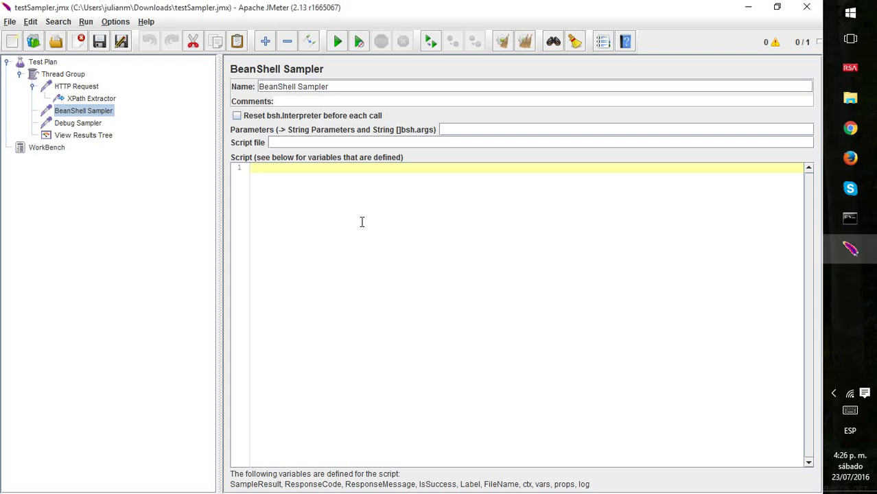
pyautogui.press('Return')
pyautogui.press('Return')
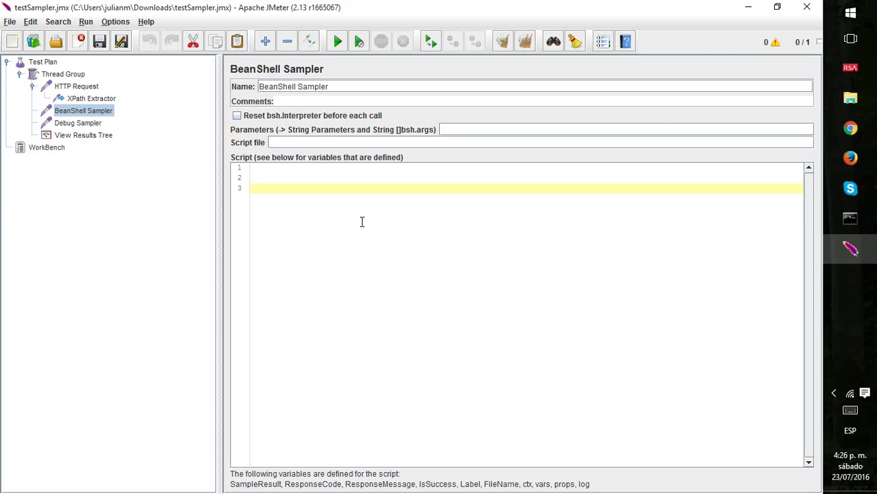
pyautogui.click(299, 212)
pyautogui.click(77, 136)
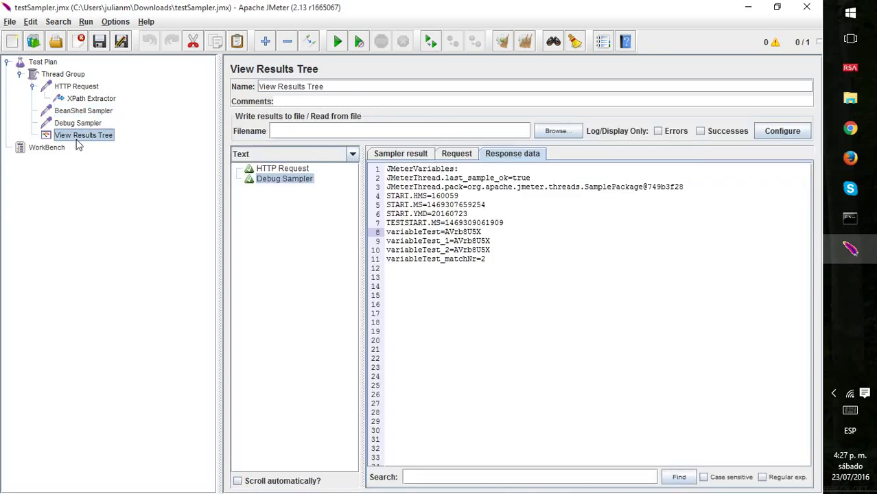
pyautogui.doubleClick(413, 233)
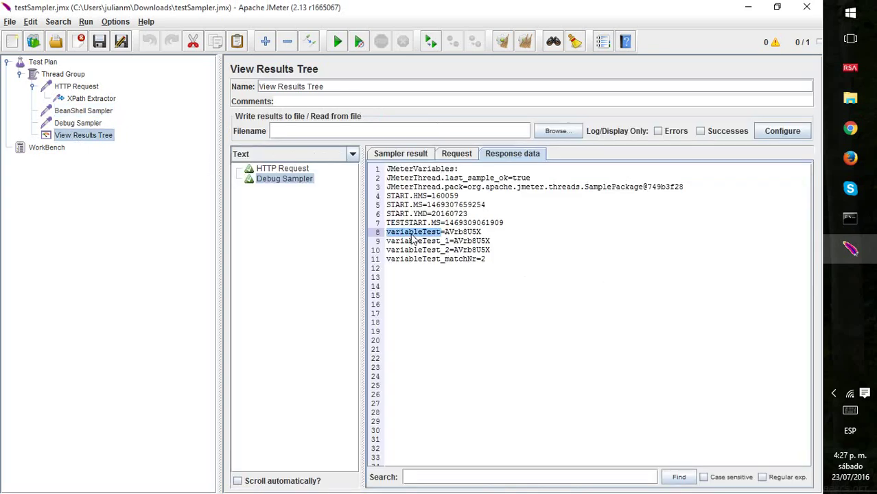
pyautogui.click(83, 125)
pyautogui.click(72, 112)
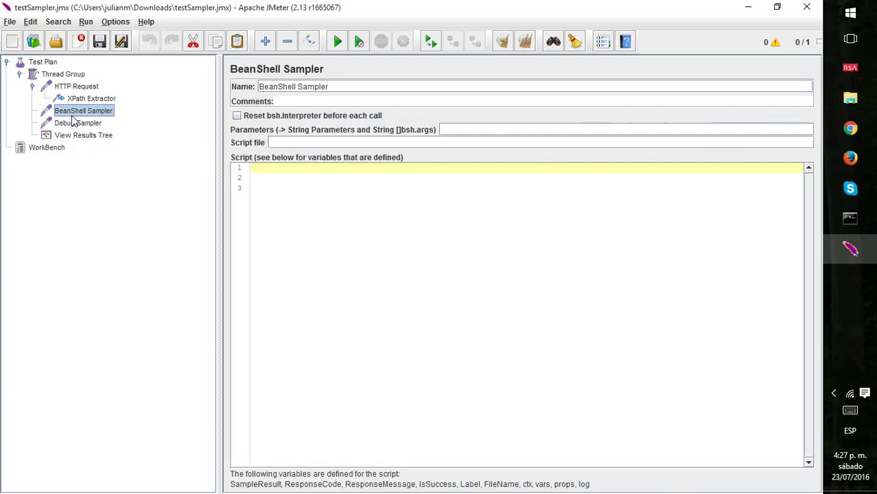
pyautogui.click(295, 209)
# Write vars.get("variableTest") on the script's third line.
pyautogui.write('vars')
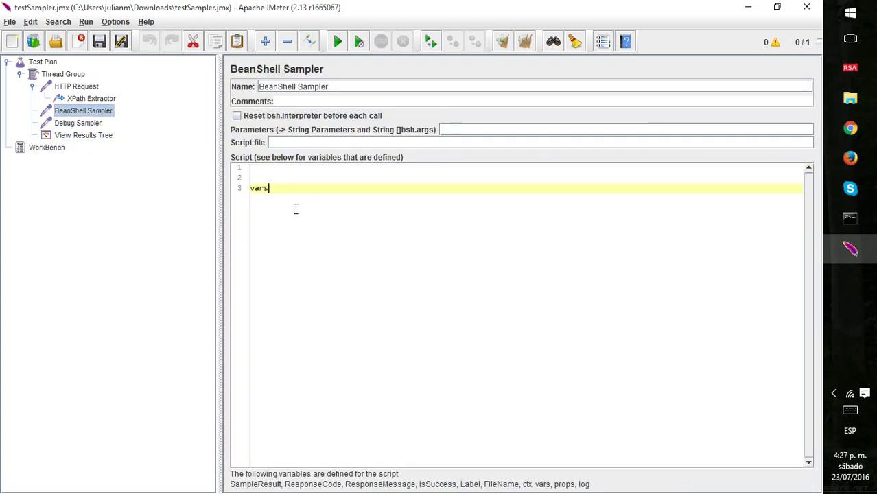
pyautogui.write('.get')
pyautogui.write('()')
pyautogui.write('""')
pyautogui.click(101, 135)
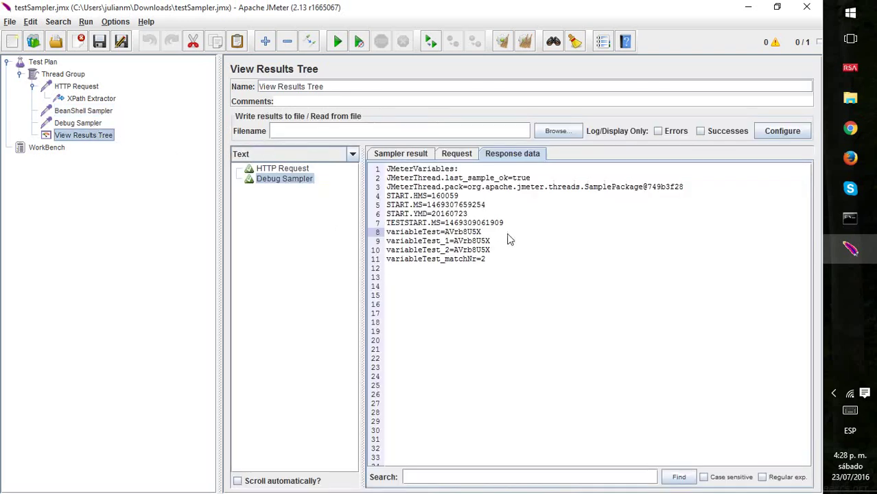
pyautogui.click(79, 114)
pyautogui.click(296, 187)
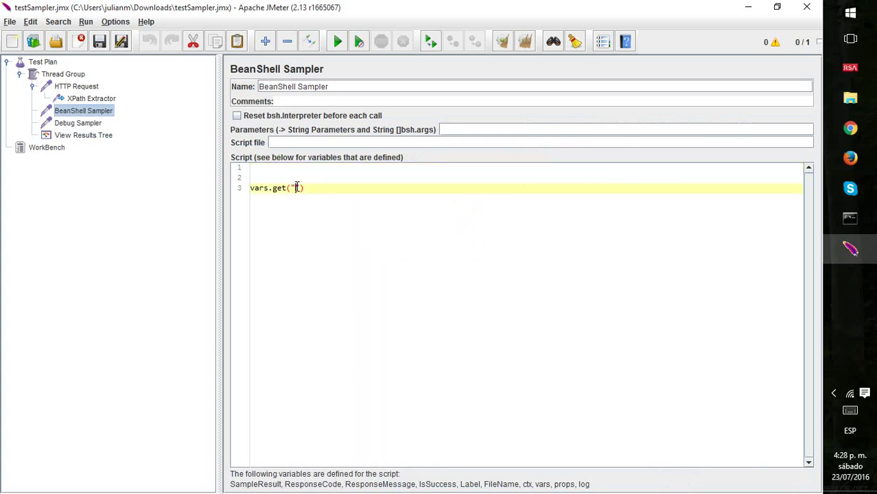
pyautogui.write('variableTest')
# Complete the line as String prueba = vars.get("variableTest");.
pyautogui.press('Home')
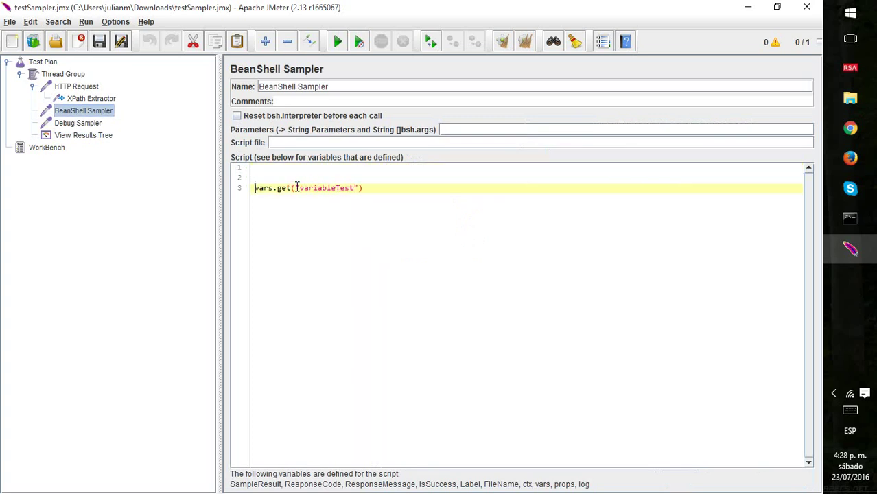
pyautogui.press('Left')
pyautogui.write('String v')
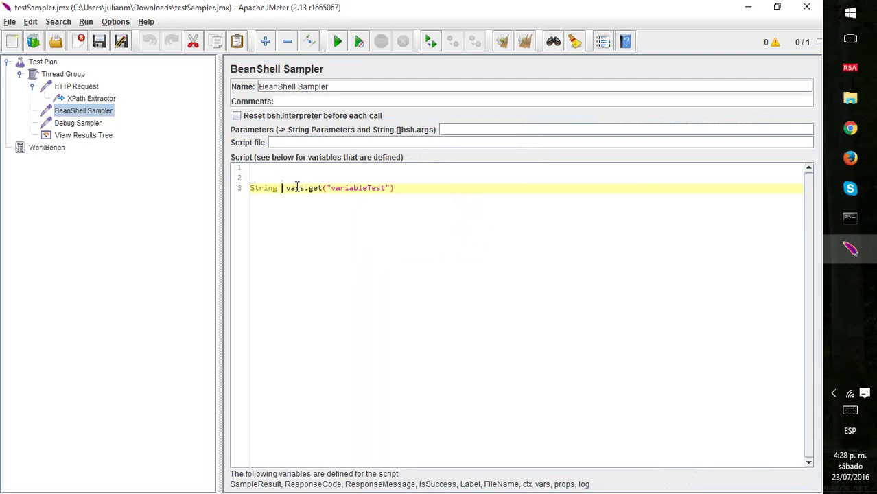
pyautogui.press('BackSpace')
pyautogui.write('mi')
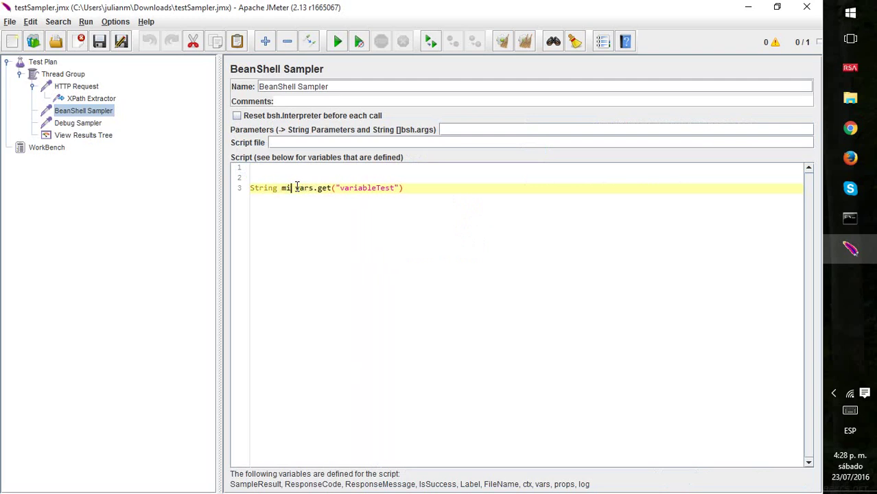
pyautogui.press('BackSpace')
pyautogui.press('BackSpace')
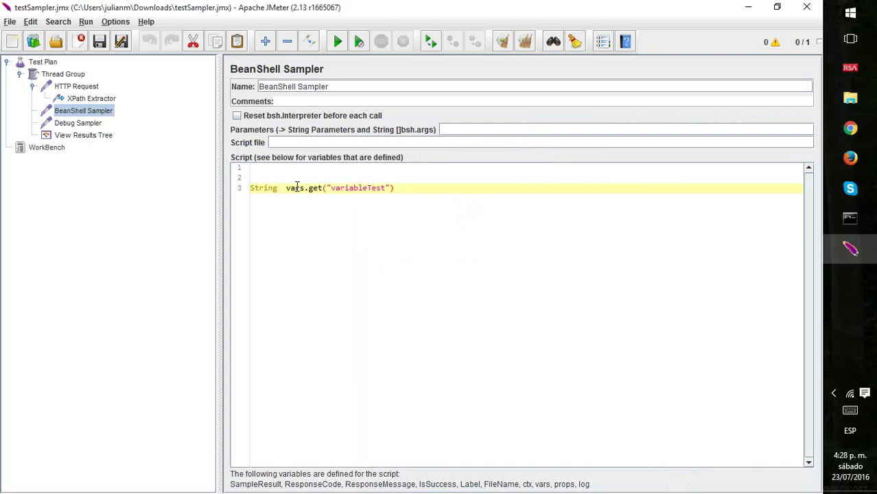
pyautogui.write('prueba =')
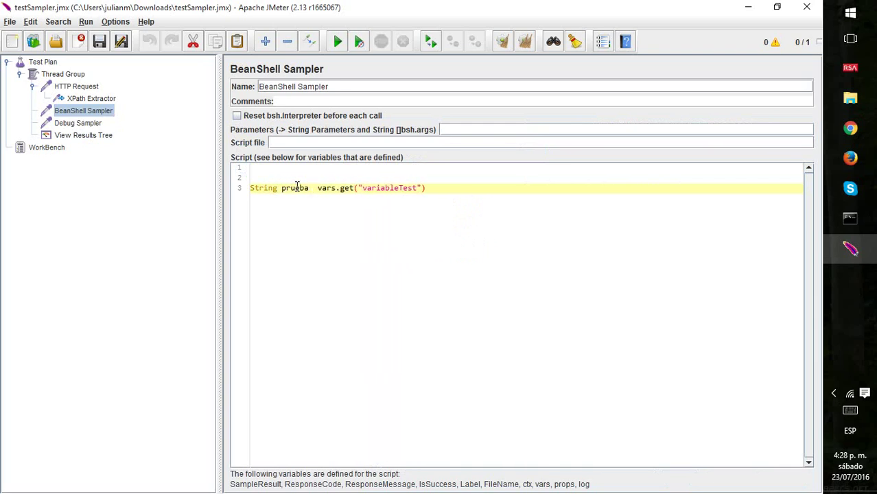
pyautogui.press('End')
pyautogui.write(';')
# Add System.out.println(prueba); on the line below.
pyautogui.press('Return')
pyautogui.press('Return')
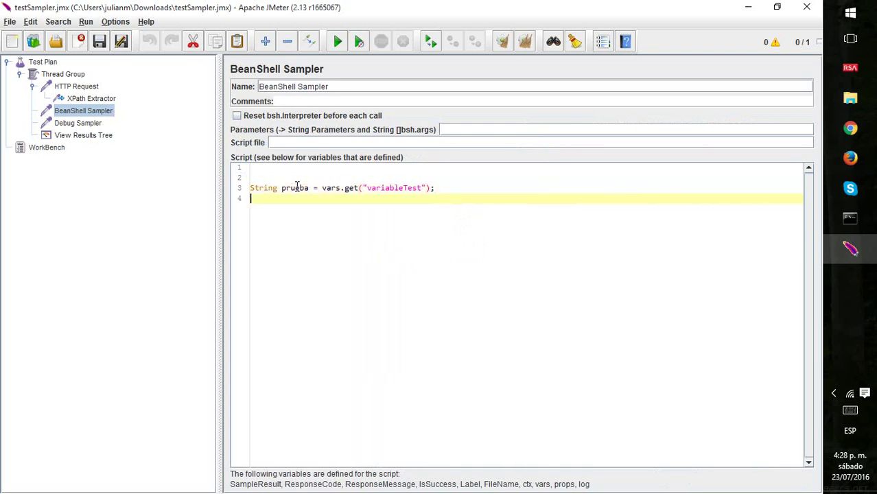
pyautogui.press('Up')
pyautogui.write('System.out.println()')
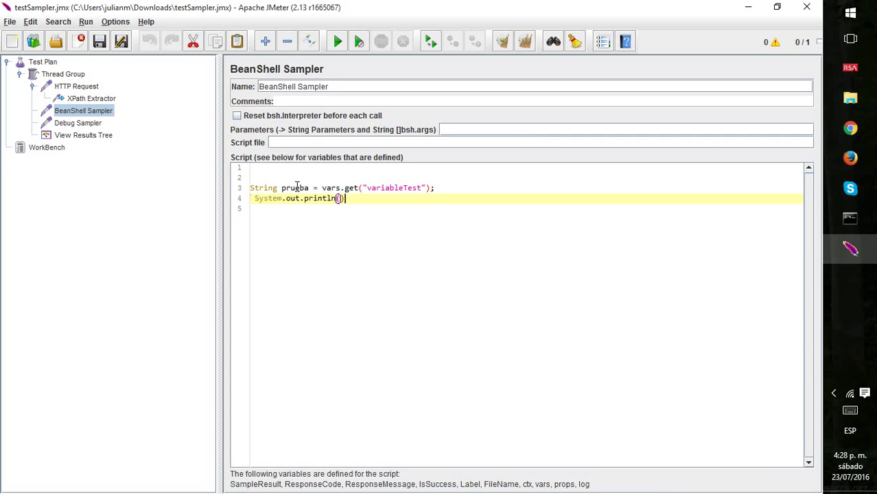
pyautogui.write('prueba')
pyautogui.press('End')
pyautogui.write(';')
# Clear the previous results in View Results Tree and run the test plan again.
pyautogui.click(76, 136)
pyautogui.hotkey('ctrl', 'e')
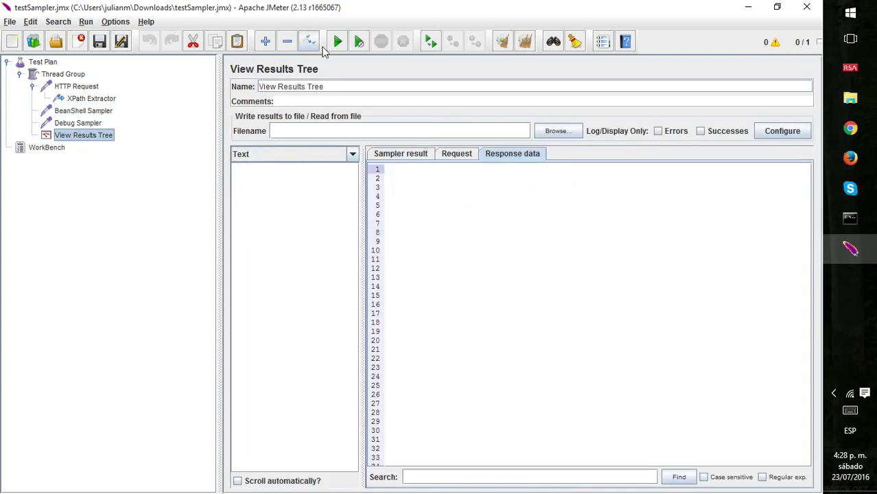
pyautogui.click(336, 43)
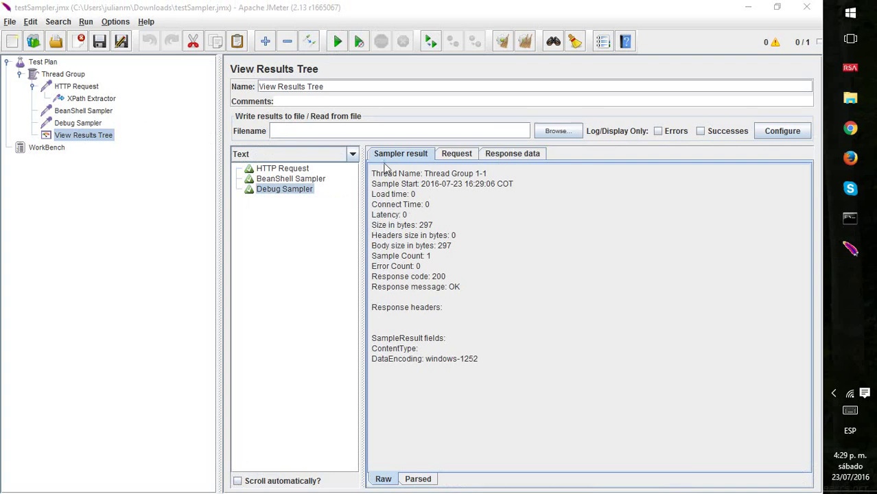
# Show the Debug Sampler's captured variables and bring forward the jmeter.bat console showing AVoUxFH6.
pyautogui.click(296, 171)
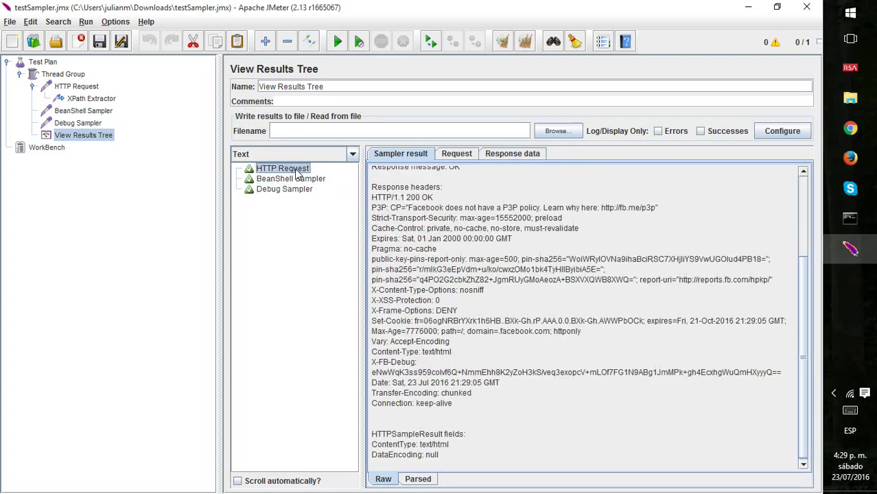
pyautogui.click(285, 190)
pyautogui.click(511, 154)
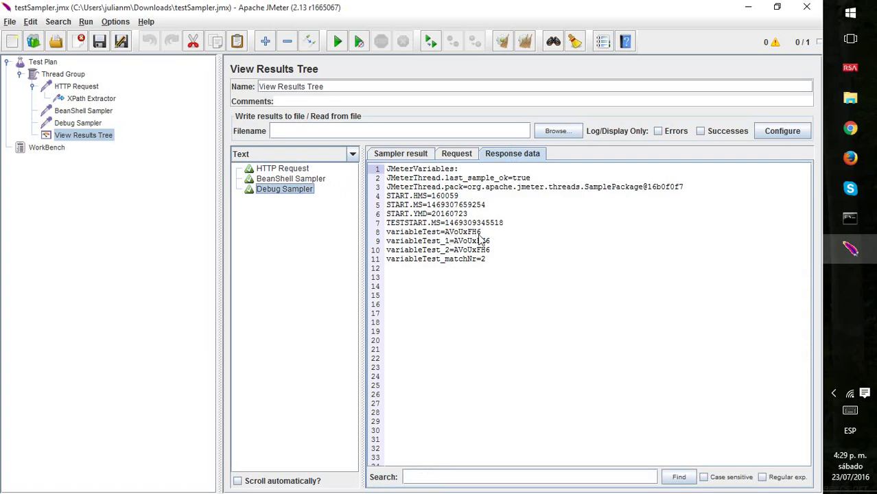
pyautogui.click(850, 218)
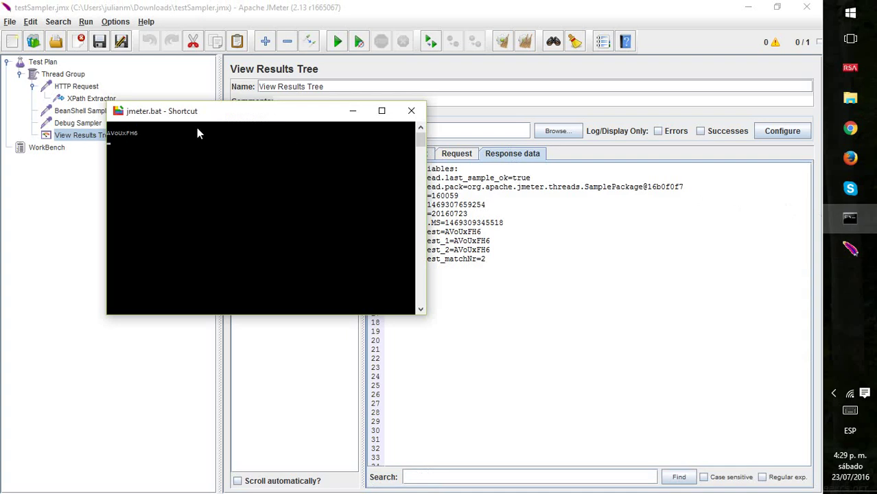
# Drag the jmeter.bat console down and right so it sits beside the Debug Sampler variables.
pyautogui.moveTo(191, 111); pyautogui.dragTo(470, 293)
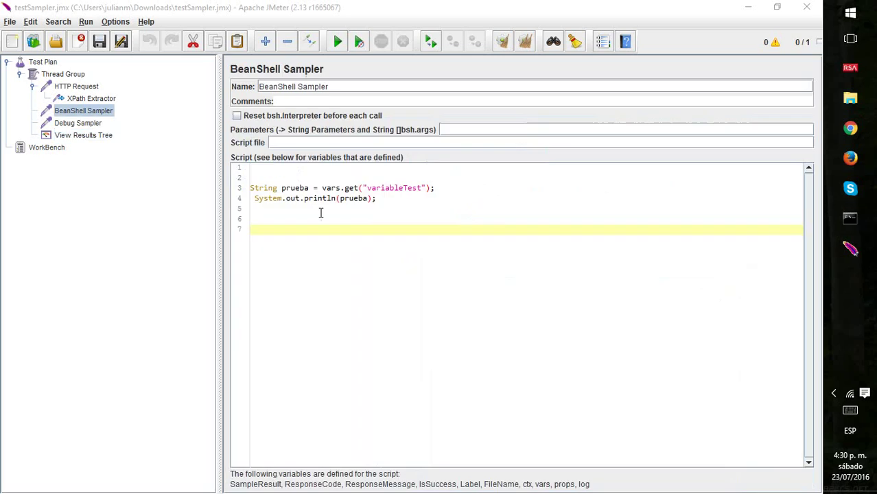
# Add the line String prueba2 = prueba + "update"; to the BeanShell script.
pyautogui.click(320, 209)
pyautogui.press('Down')
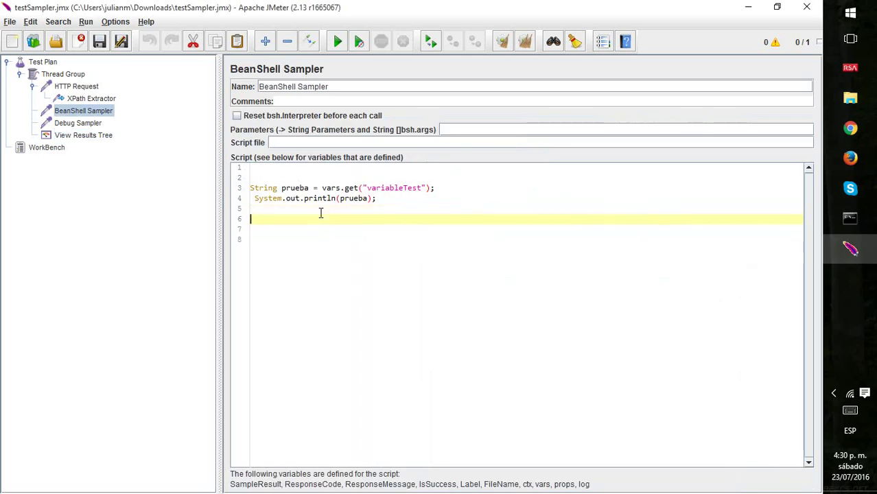
pyautogui.press('Down')
pyautogui.write('String ')
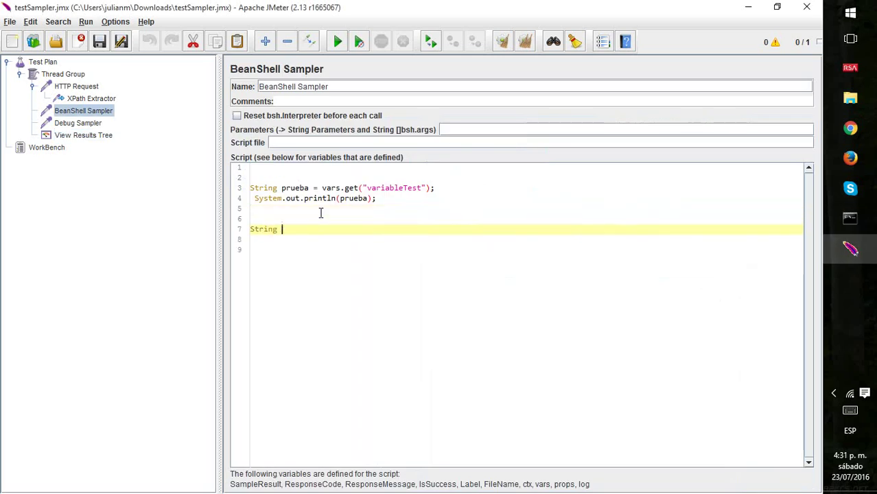
pyautogui.write('prueba2')
pyautogui.write(' = ')
pyautogui.write('prueba')
pyautogui.write(' + ')
pyautogui.write('"upda')
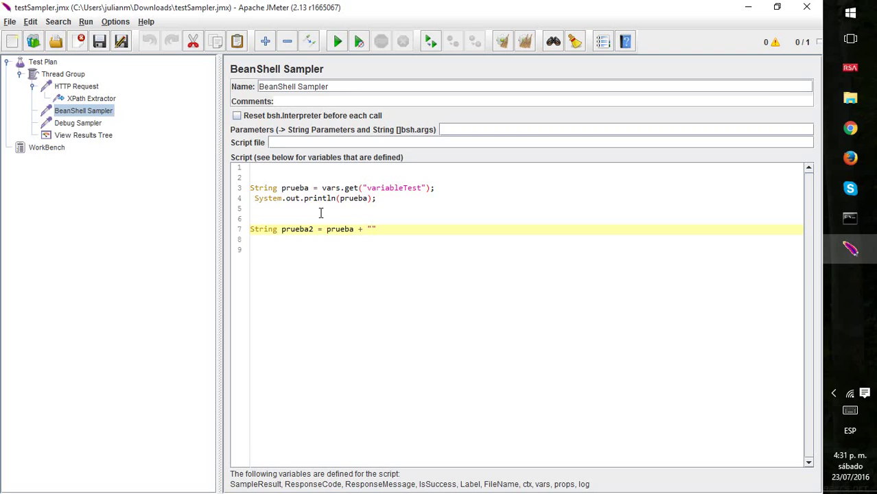
pyautogui.write('te";')
# Start a vars.put statement passing prueba on a new line below.
pyautogui.press('Up')
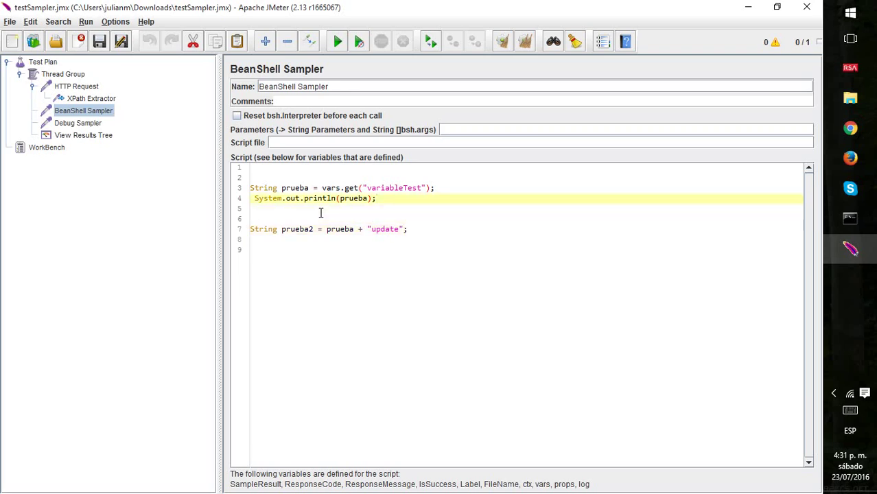
pyautogui.press('Up')
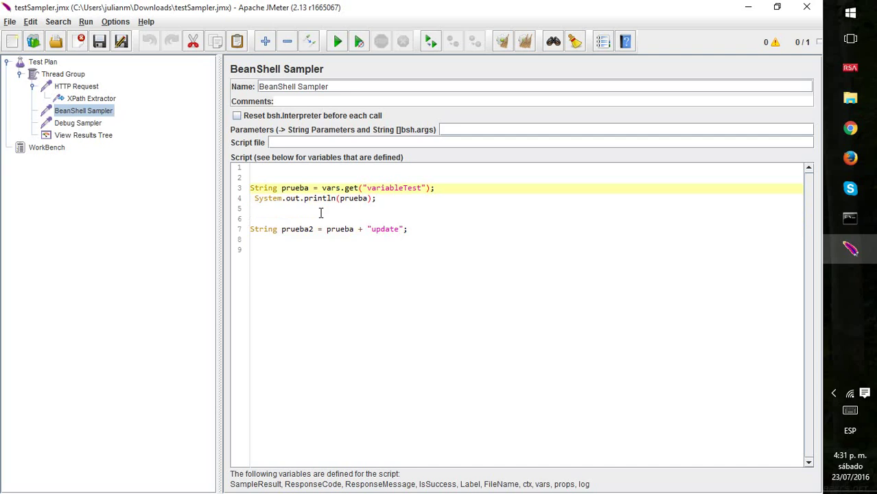
pyautogui.press('Down')
pyautogui.press('Down')
pyautogui.press('Down')
pyautogui.press('Down')
pyautogui.press('Return')
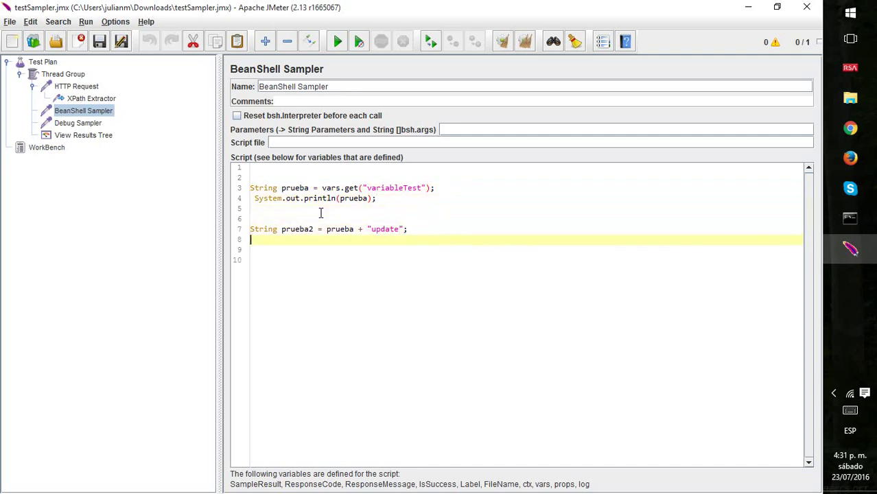
pyautogui.press('Return')
pyautogui.write('var')
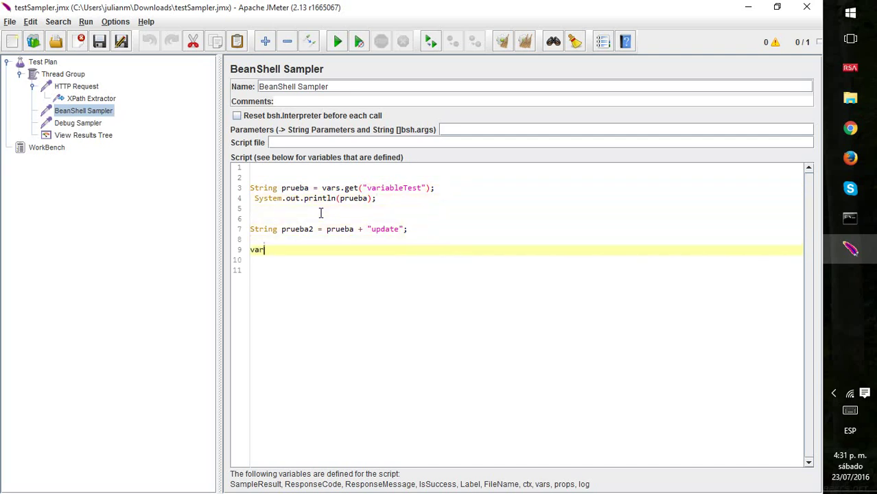
pyautogui.write('s')
pyautogui.write('.put')
pyautogui.write('()')
pyautogui.write('prueba')
pyautogui.press('Right')
pyautogui.write(';')
# Insert "miNuevaVariable", as the first argument of the vars.put call.
pyautogui.press('Up')
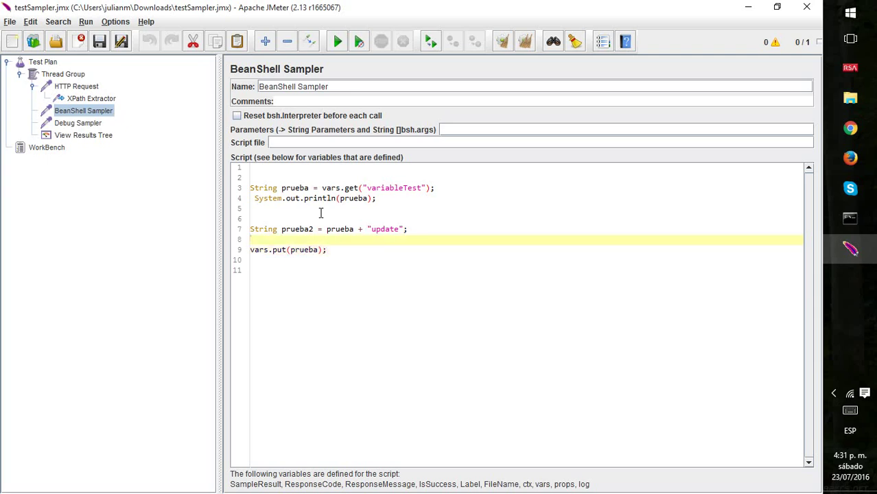
pyautogui.press('Down')
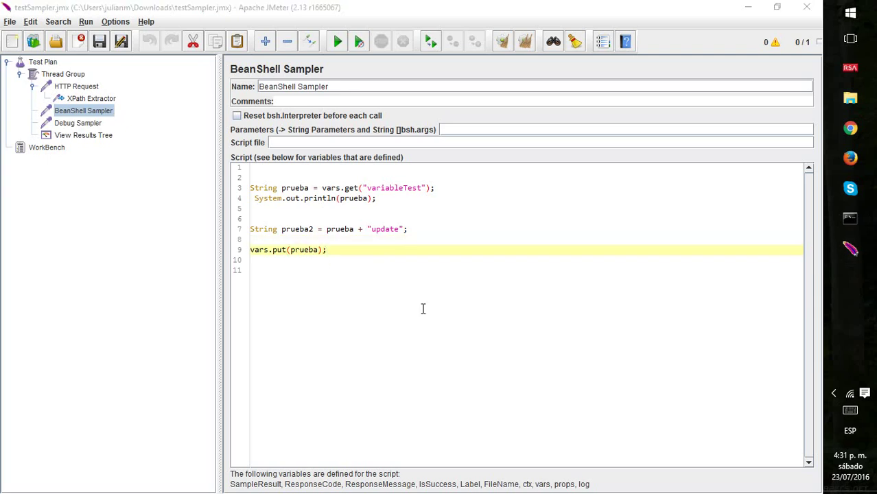
pyautogui.click(384, 251)
pyautogui.press('Left')
pyautogui.press('Left')
pyautogui.press('Left')
pyautogui.press('Left')
pyautogui.press('Left')
pyautogui.press('Left')
pyautogui.press('Left')
pyautogui.press('Left')
pyautogui.press('Left')
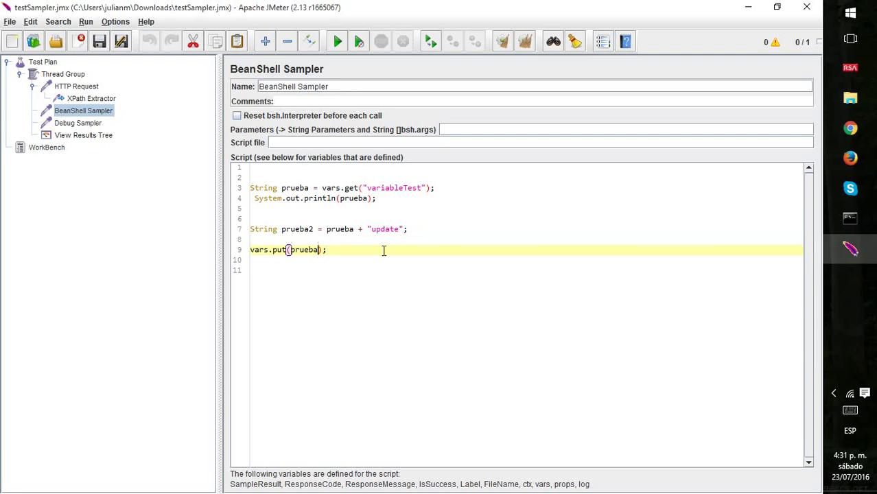
pyautogui.press('Left')
pyautogui.press('Left')
pyautogui.press('Left')
pyautogui.press('Right')
pyautogui.press('Right')
pyautogui.write('""')
pyautogui.press('Left')
pyautogui.press('BackSpace')
pyautogui.write('miNueva')
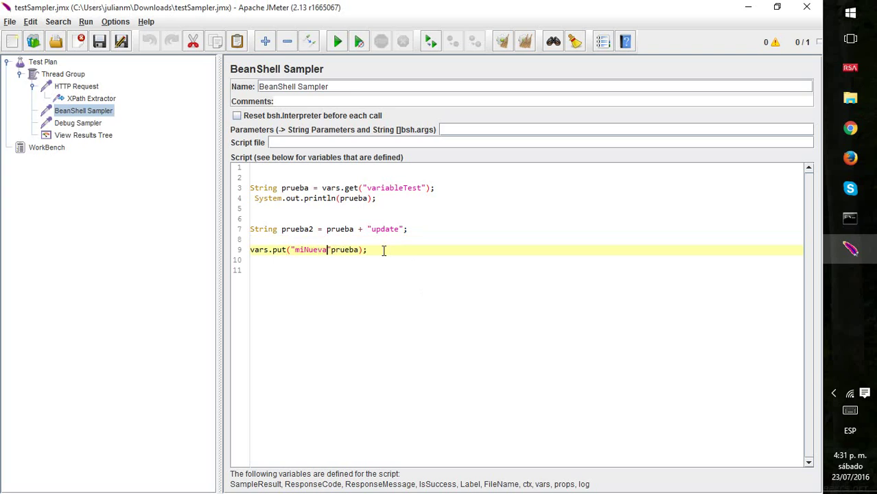
pyautogui.write('Variable')
pyautogui.press('Right')
pyautogui.write(',')
# Remove the empty line above the vars.put statement.
pyautogui.doubleClick(384, 251)
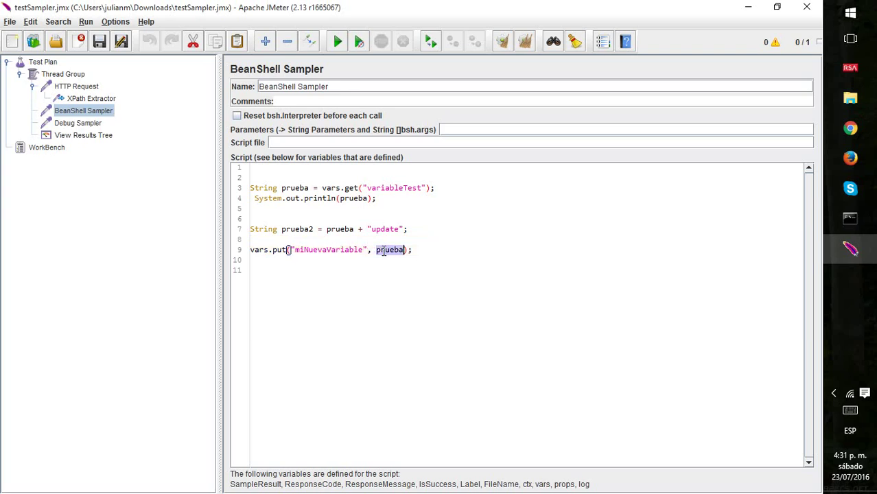
pyautogui.press('End')
pyautogui.hotkey('shift', 'Home')
pyautogui.press('Up')
pyautogui.press('BackSpace')
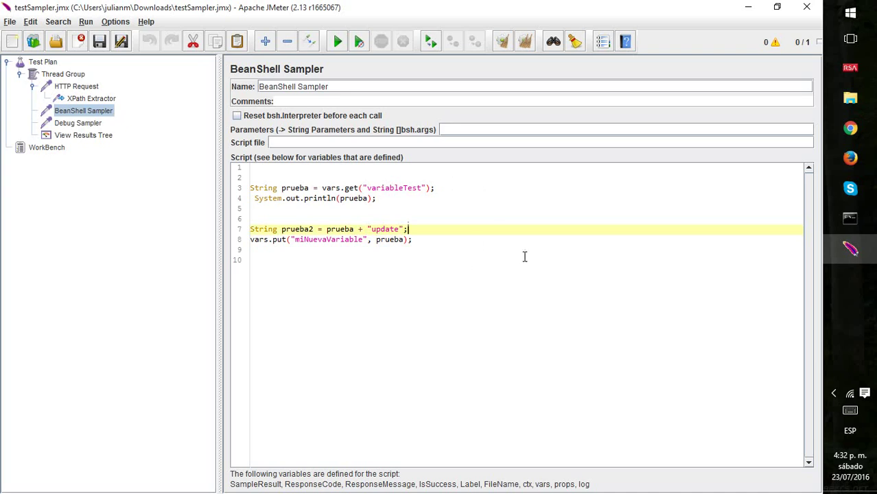
# Run the test plan, then change the vars.put value from prueba to prueba2.
pyautogui.click(338, 41)
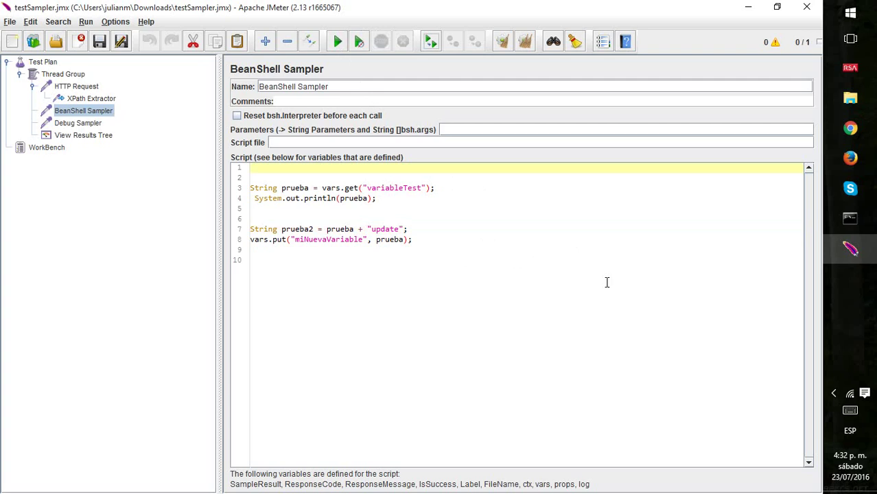
pyautogui.click(405, 240)
pyautogui.write('2')
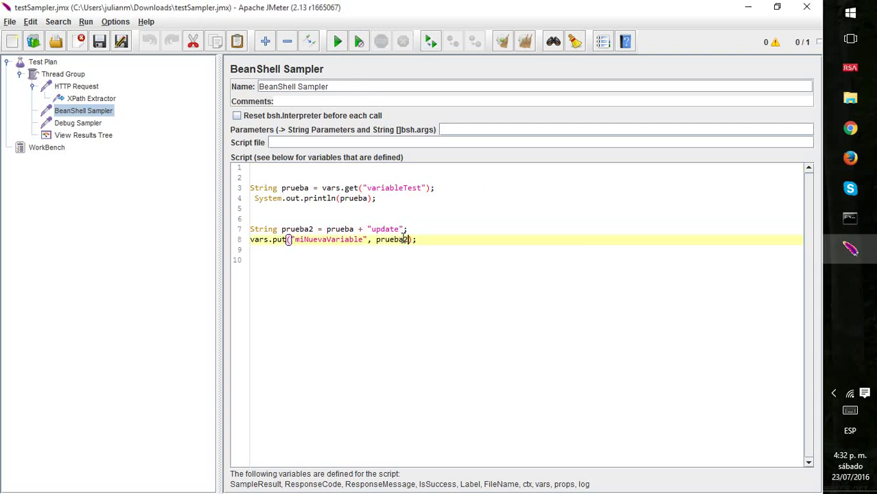
pyautogui.press('Up')
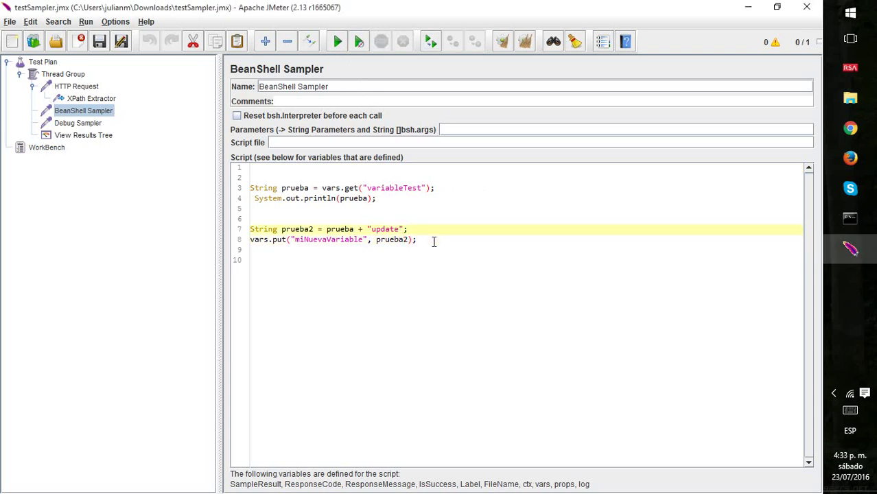
pyautogui.click(96, 137)
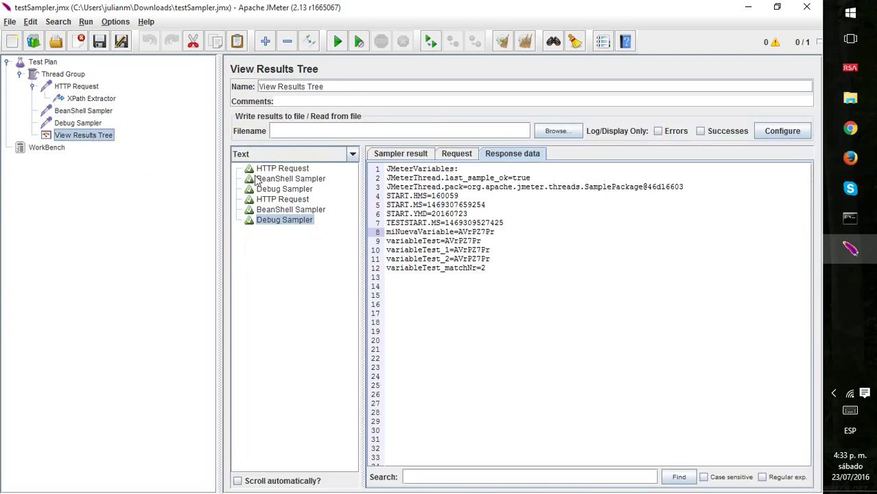
pyautogui.hotkey('ctrl', 'e')
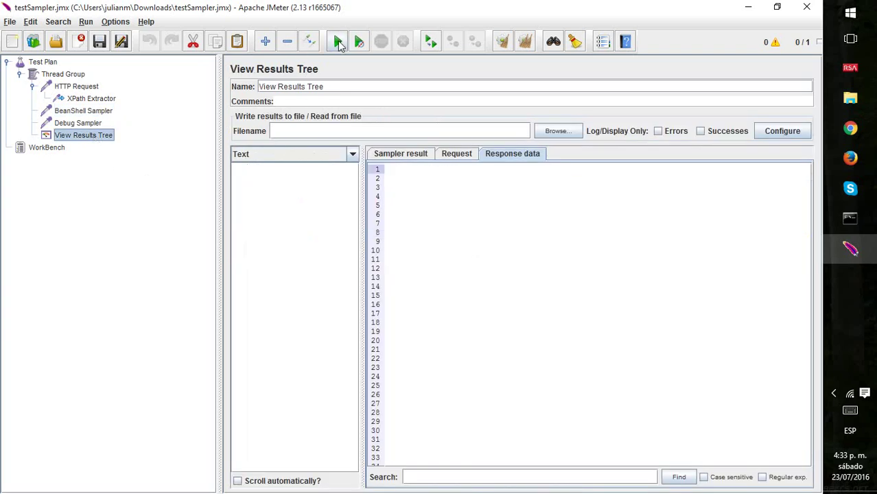
pyautogui.click(339, 43)
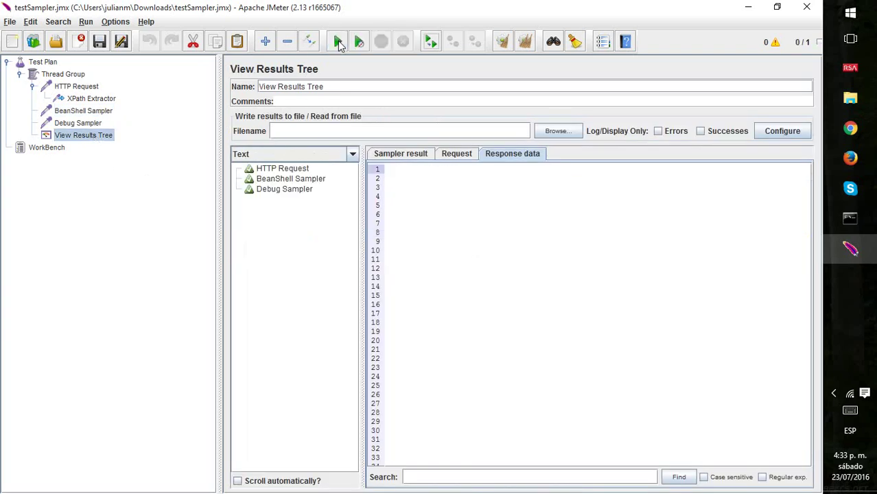
pyautogui.click(295, 191)
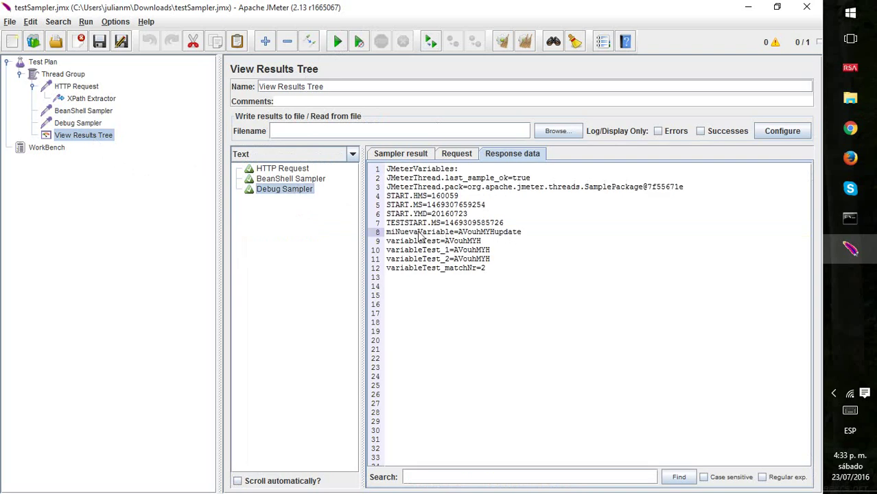
pyautogui.doubleClick(423, 237)
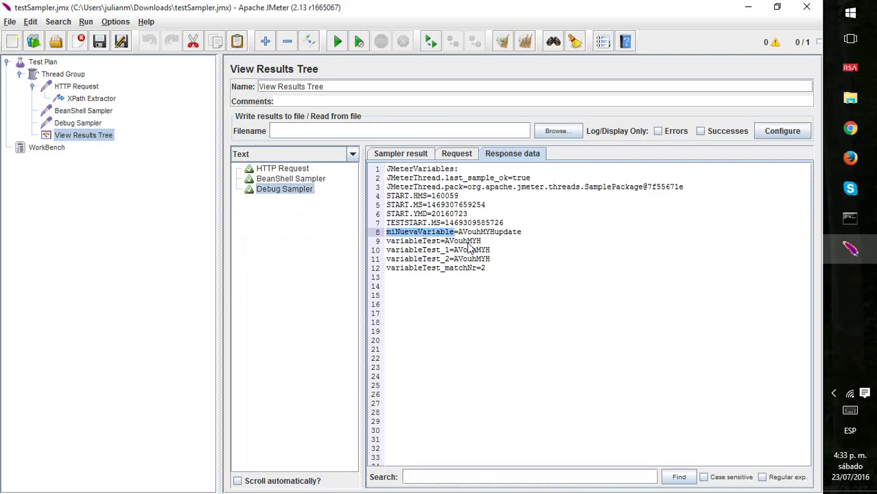
pyautogui.click(463, 244)
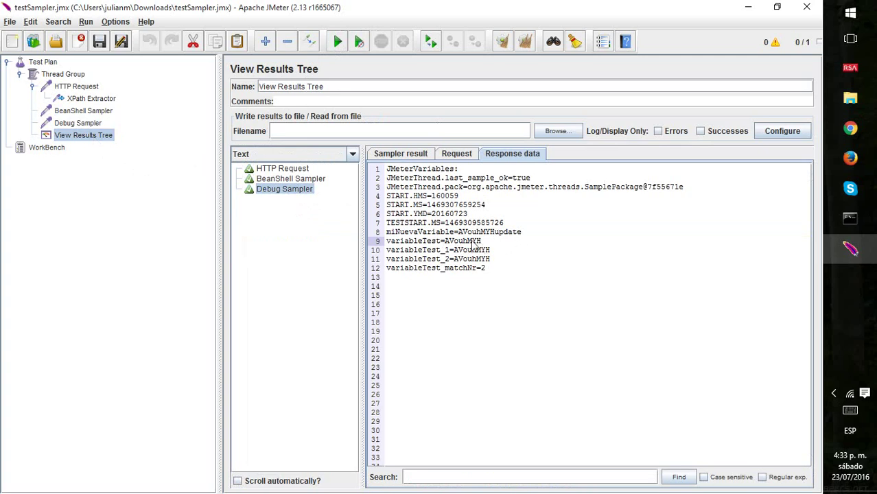
pyautogui.doubleClick(433, 234)
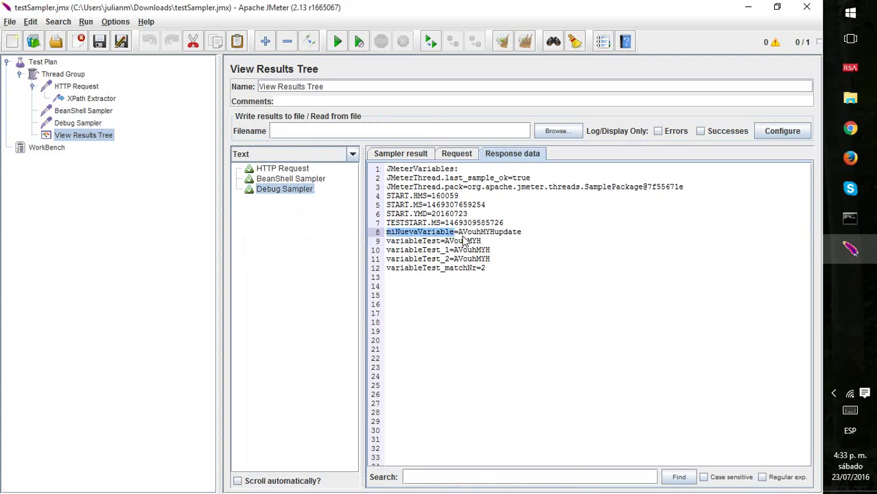
pyautogui.doubleClick(508, 234)
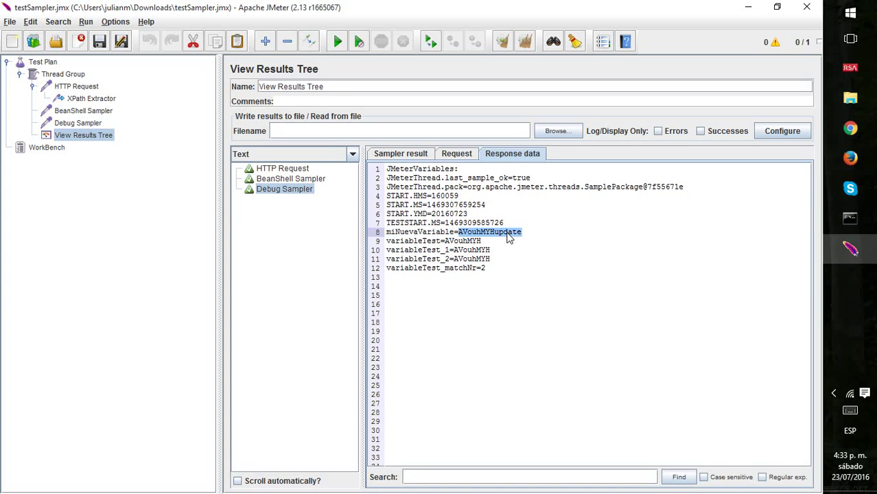
pyautogui.doubleClick(431, 234)
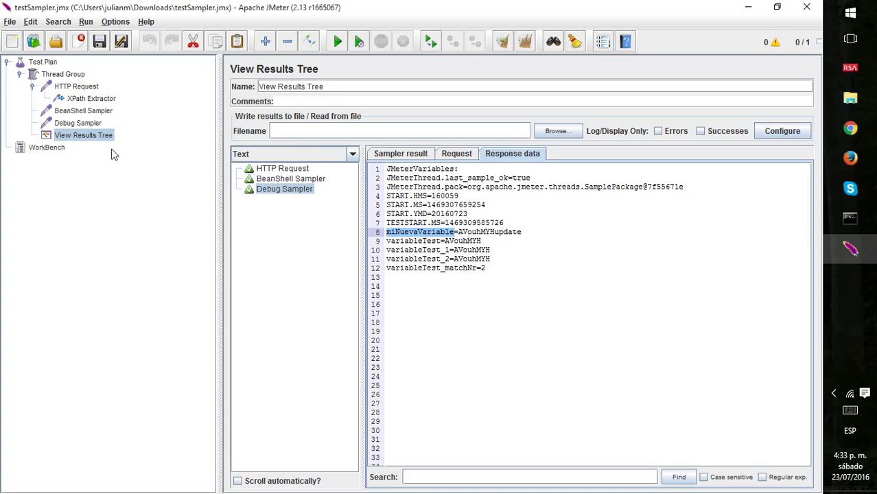
# Review the second HTTP Request against the BeanShell script's prueba2 and miNuevaVariable variables.
pyautogui.click(64, 77)
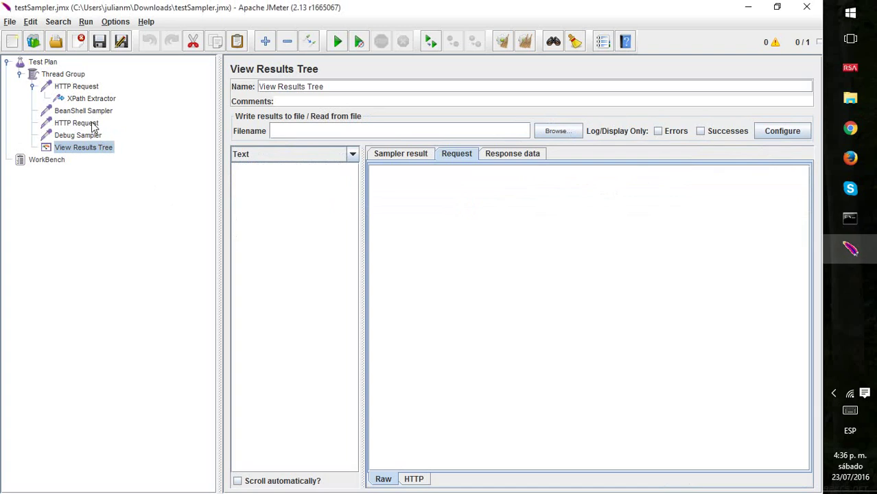
pyautogui.click(94, 126)
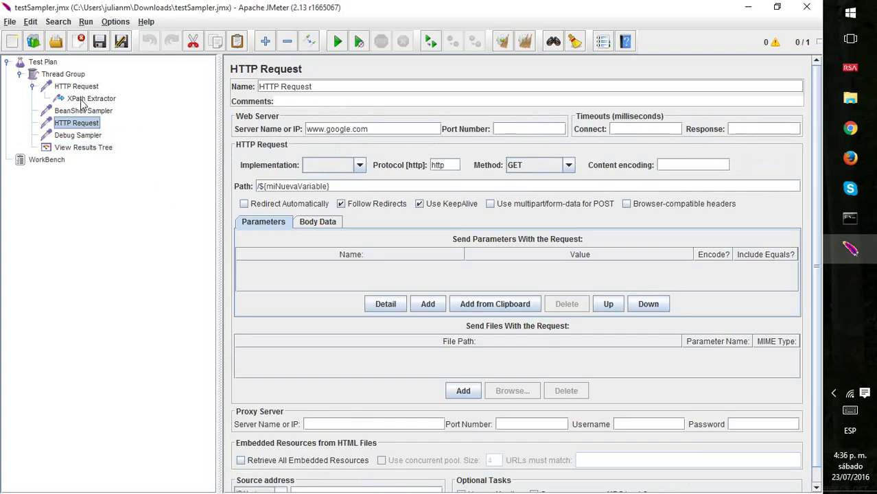
pyautogui.click(88, 112)
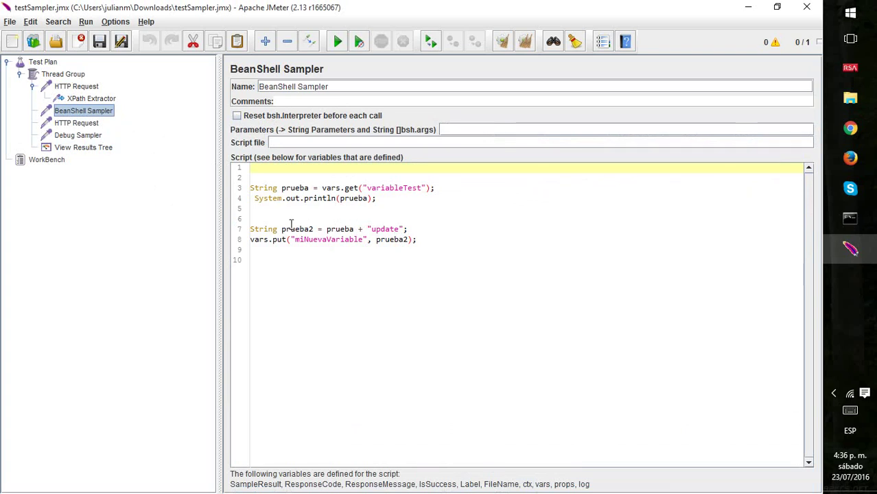
pyautogui.doubleClick(294, 229)
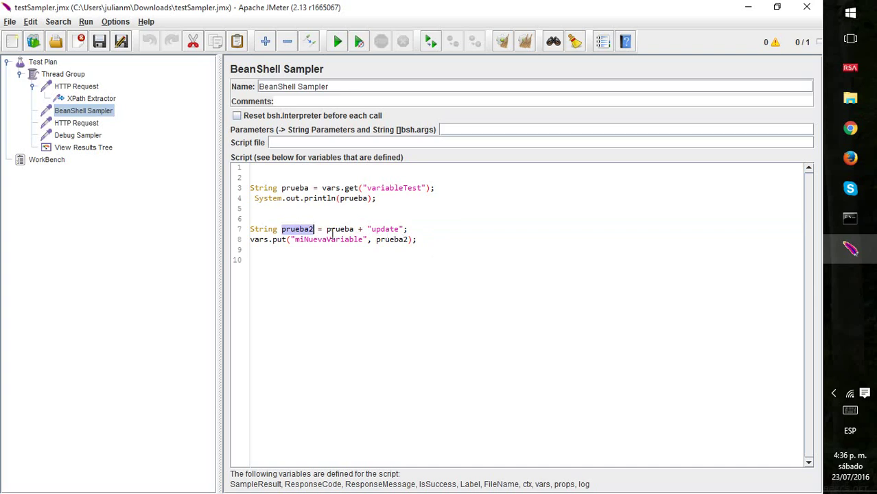
pyautogui.doubleClick(328, 239)
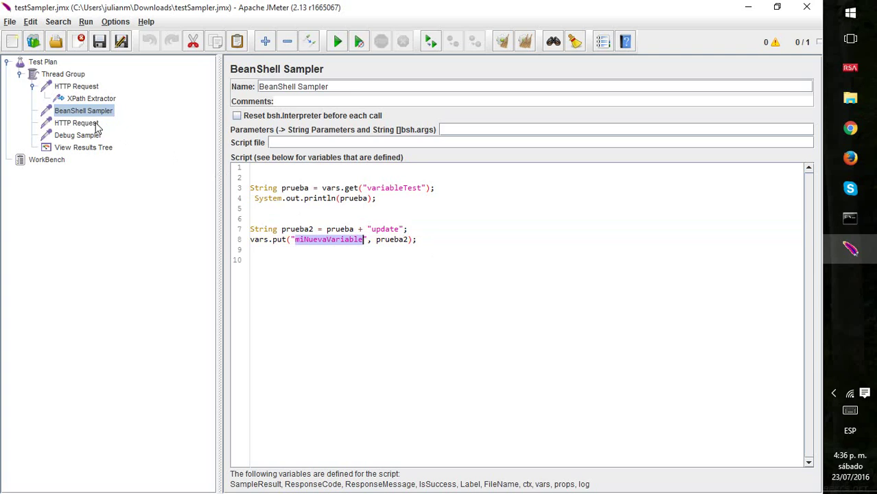
pyautogui.click(94, 125)
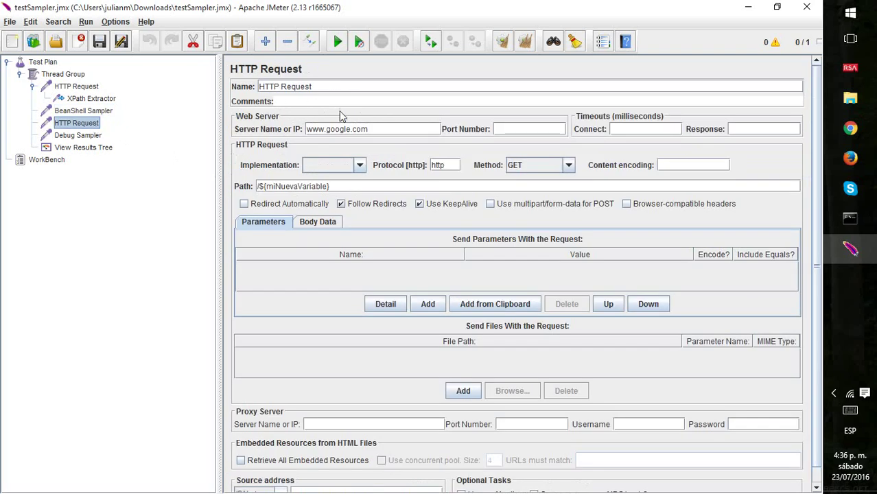
pyautogui.click(373, 129)
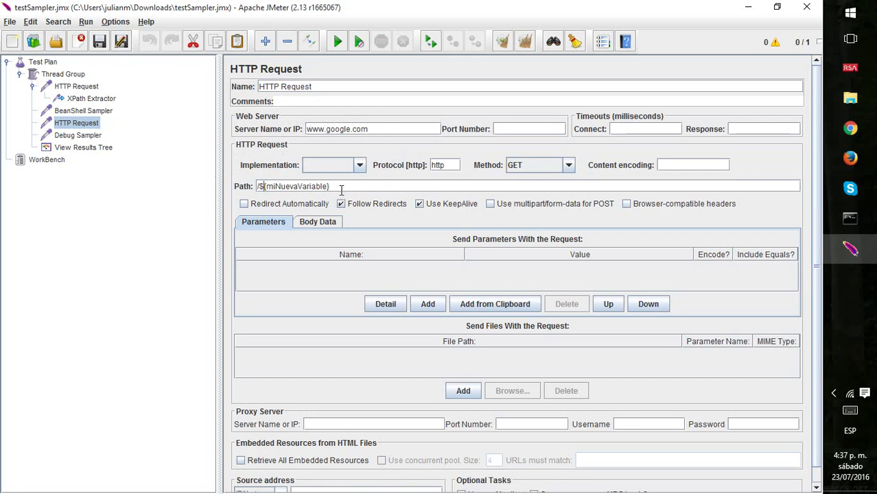
pyautogui.tripleClick(341, 190)
pyautogui.click(342, 190)
pyautogui.hotkey('shift', 'Left')
pyautogui.hotkey('shift', 'Left')
pyautogui.hotkey('shift', 'Left')
pyautogui.hotkey('shift', 'Left')
pyautogui.hotkey('shift', 'Left')
pyautogui.hotkey('shift', 'Left')
pyautogui.hotkey('shift', 'Left')
pyautogui.hotkey('shift', 'Left')
pyautogui.hotkey('shift', 'Left')
pyautogui.hotkey('shift', 'Left')
pyautogui.hotkey('shift', 'Left')
pyautogui.hotkey('shift', 'Left')
pyautogui.hotkey('shift', 'Left')
pyautogui.hotkey('shift', 'Left')
pyautogui.hotkey('shift', 'Left')
pyautogui.hotkey('shift', 'Left')
pyautogui.hotkey('shift', 'Left')
pyautogui.hotkey('shift', 'Left')
pyautogui.hotkey('shift', 'Left')
pyautogui.click(341, 190)
pyautogui.tripleClick(342, 190)
pyautogui.click(342, 189)
pyautogui.tripleClick(341, 189)
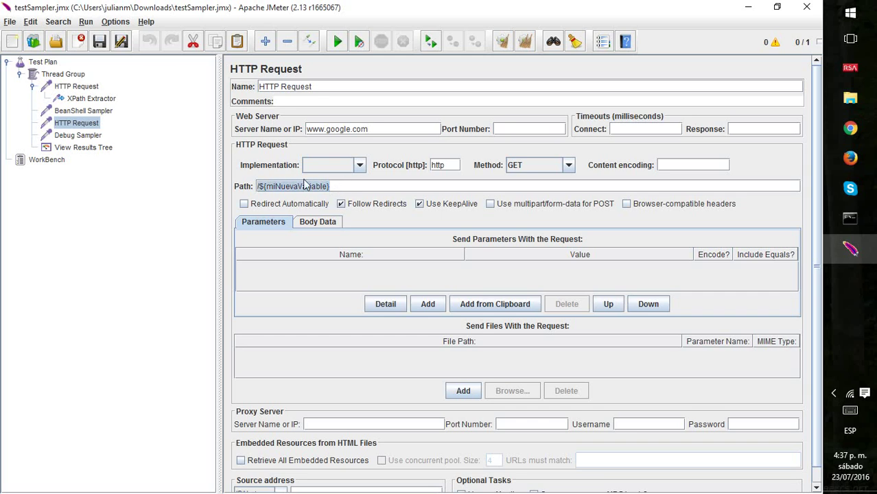
pyautogui.click(99, 148)
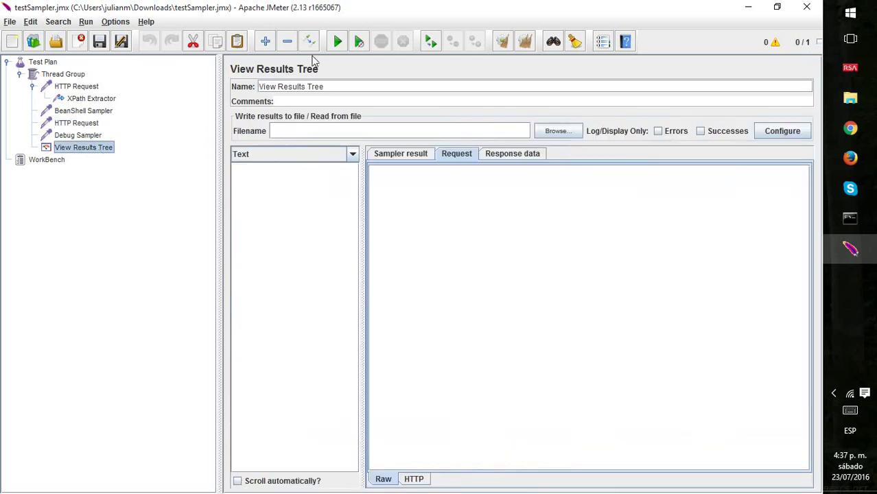
pyautogui.click(336, 42)
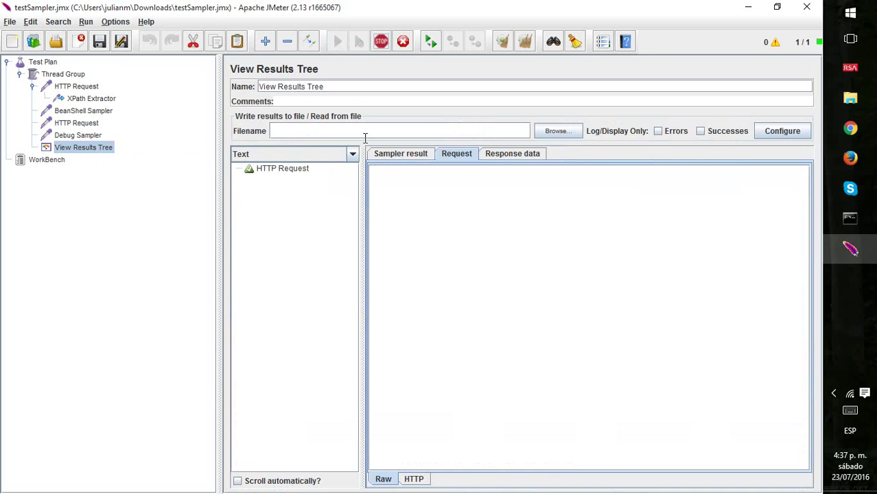
pyautogui.click(303, 190)
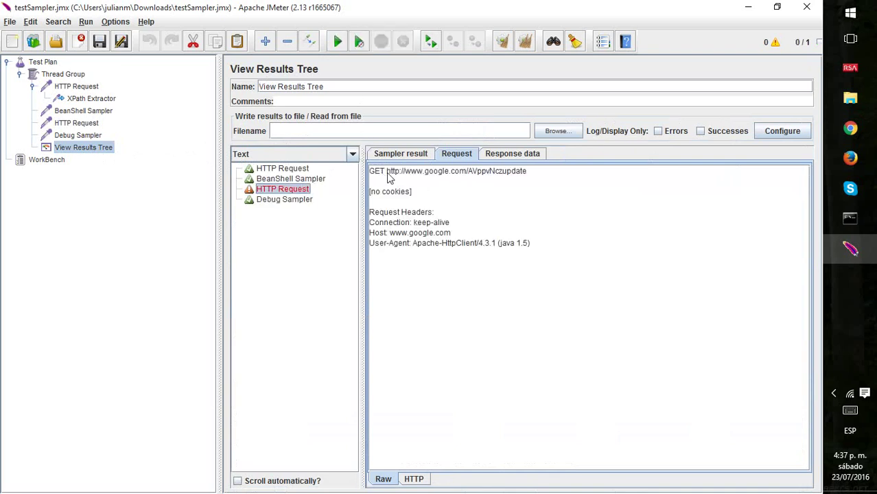
pyautogui.moveTo(389, 173); pyautogui.dragTo(542, 174)
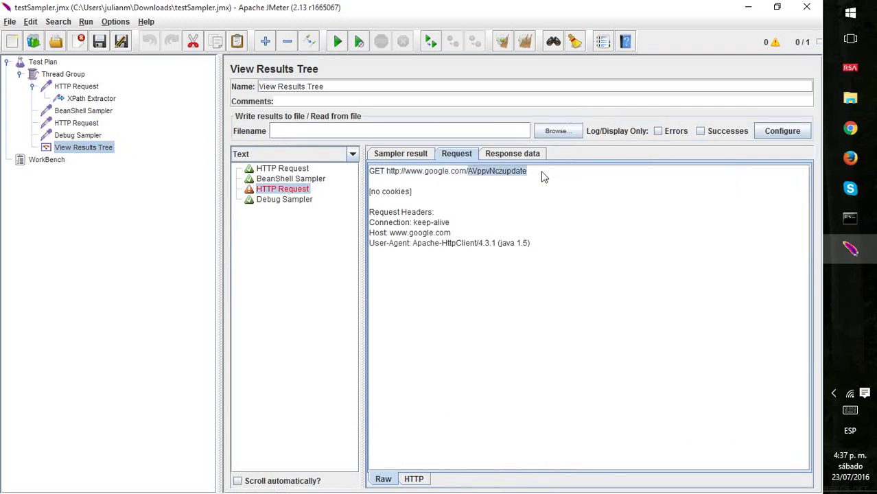
pyautogui.click(77, 112)
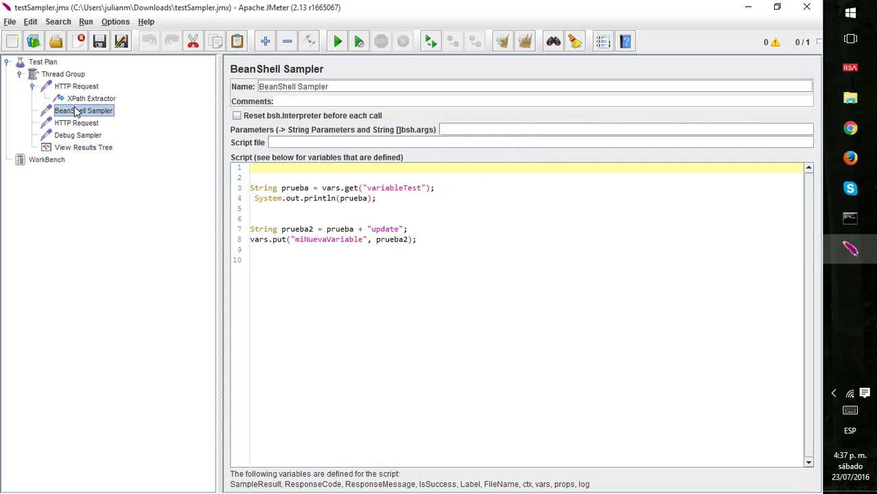
pyautogui.click(489, 190)
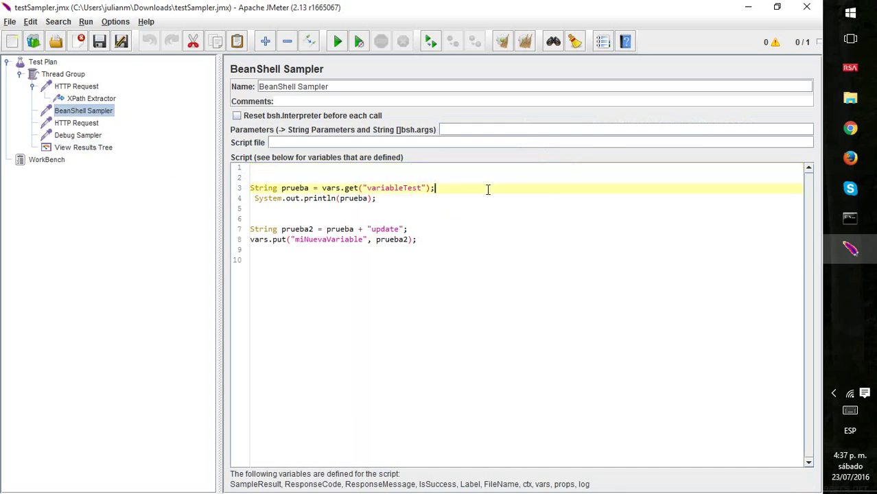
pyautogui.hotkey('ctrl', 'Right')
pyautogui.hotkey('ctrl', 'Right')
pyautogui.hotkey('ctrl', 'Right')
pyautogui.hotkey('ctrl', 'Right')
pyautogui.hotkey('ctrl', 'Right')
pyautogui.hotkey('ctrl', 'Right')
pyautogui.hotkey('ctrl', 'shift', 'Left')
pyautogui.hotkey('ctrl', 'shift', 'Left')
pyautogui.hotkey('ctrl', 'shift', 'Left')
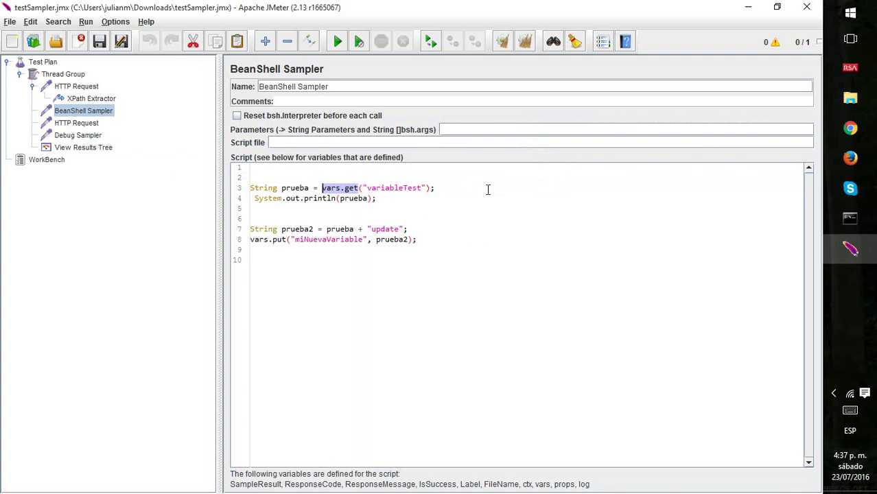
pyautogui.click(489, 189)
pyautogui.hotkey('ctrl', 'shift', 'Left')
pyautogui.hotkey('ctrl', 'shift', 'Left')
pyautogui.hotkey('ctrl', 'shift', 'Left')
pyautogui.hotkey('ctrl', 'shift', 'Left')
pyautogui.hotkey('ctrl', 'shift', 'Left')
pyautogui.hotkey('ctrl', 'shift', 'Left')
pyautogui.hotkey('ctrl', 'shift', 'Left')
pyautogui.hotkey('ctrl', 'shift', 'Left')
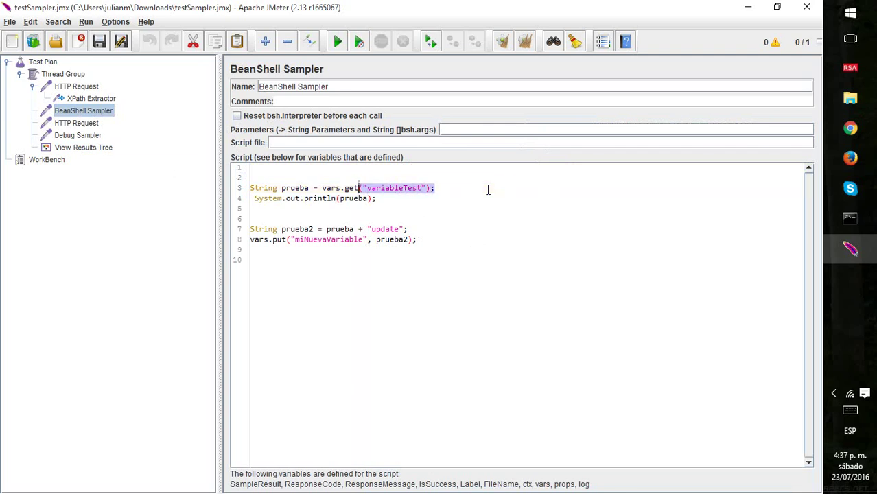
pyautogui.press('Left')
pyautogui.press('Left')
pyautogui.press('Left')
pyautogui.press('Left')
pyautogui.press('Left')
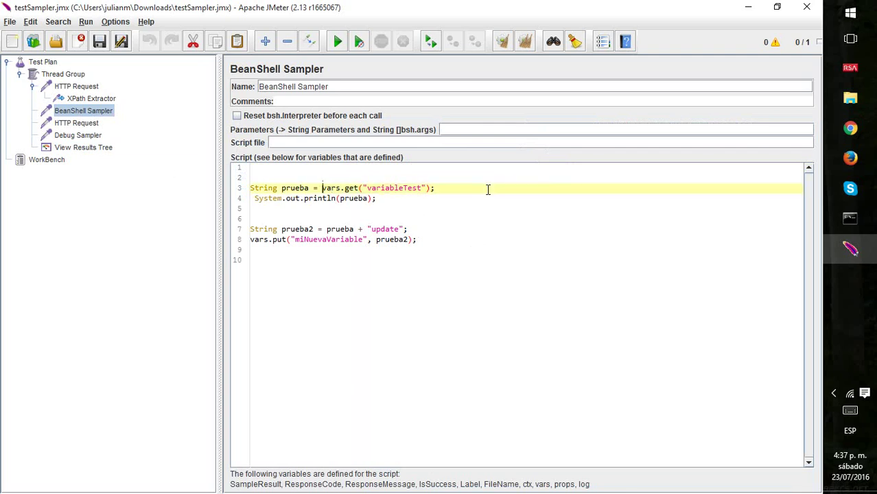
pyautogui.hotkey('shift', 'End')
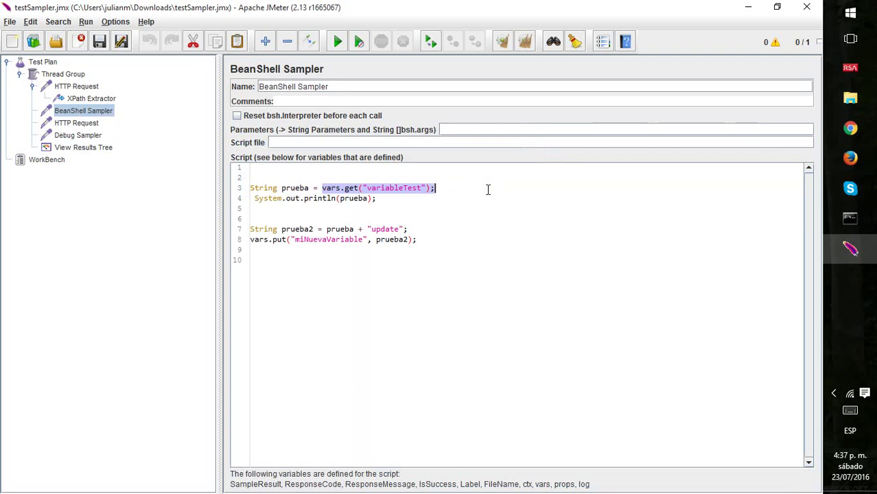
pyautogui.click(422, 239)
pyautogui.hotkey('shift', 'Home')
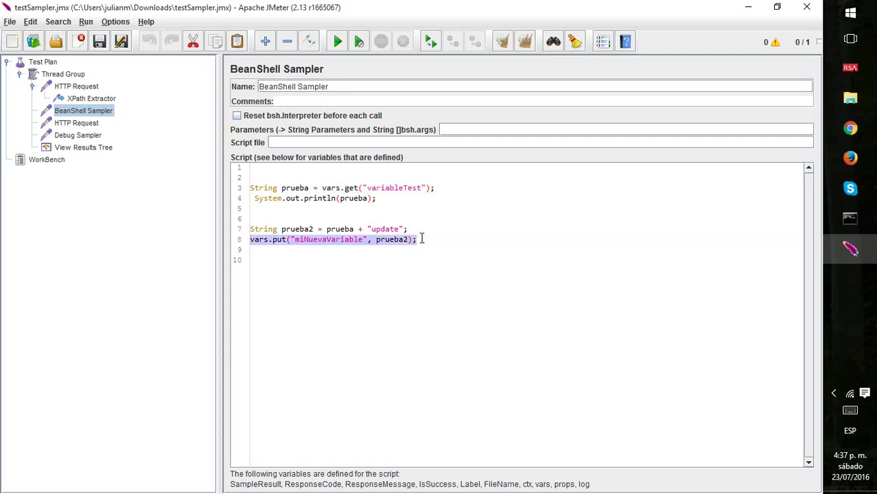
pyautogui.press('Left')
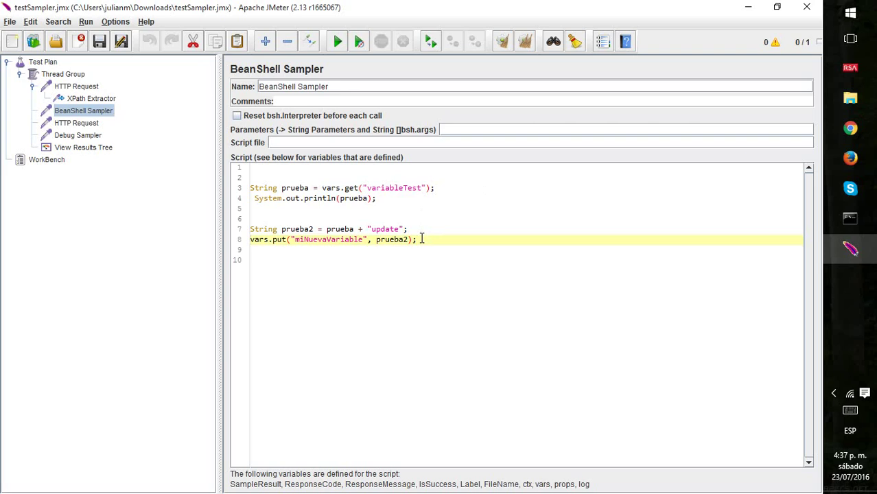
pyautogui.hotkey('shift', 'End')
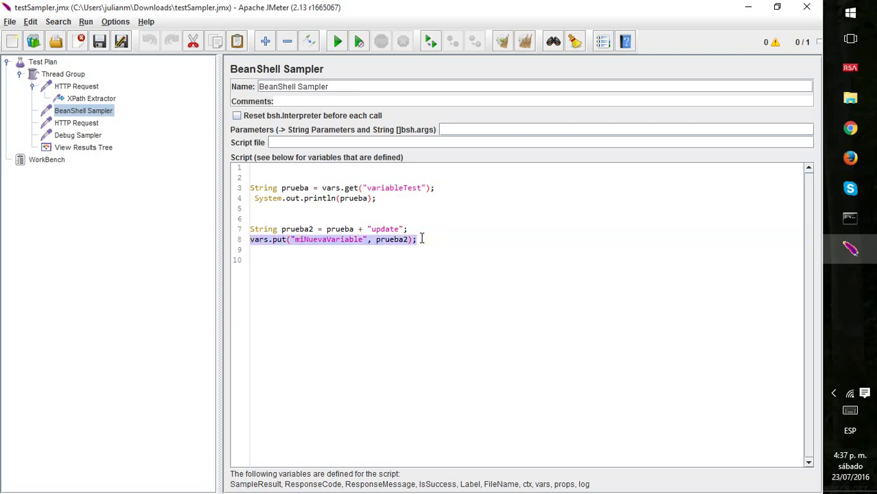
pyautogui.press('End')
pyautogui.hotkey('shift', 'Home')
pyautogui.click(541, 262)
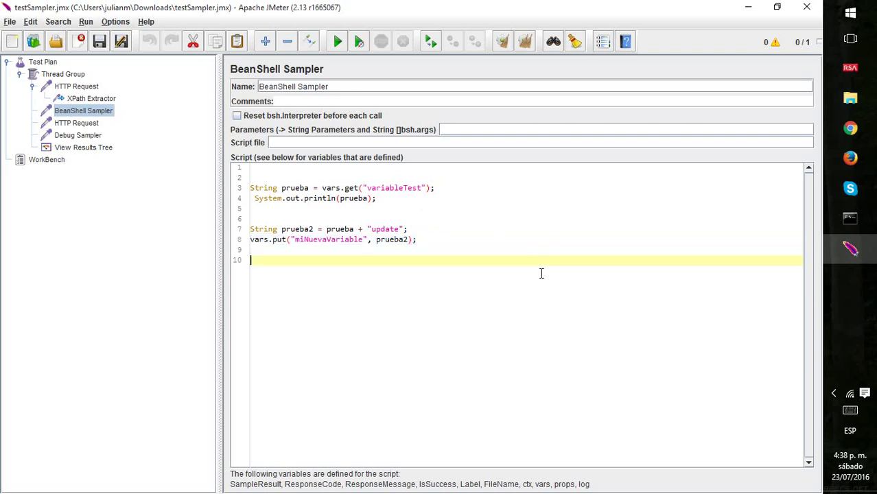
pyautogui.click(417, 229)
pyautogui.press('Down')
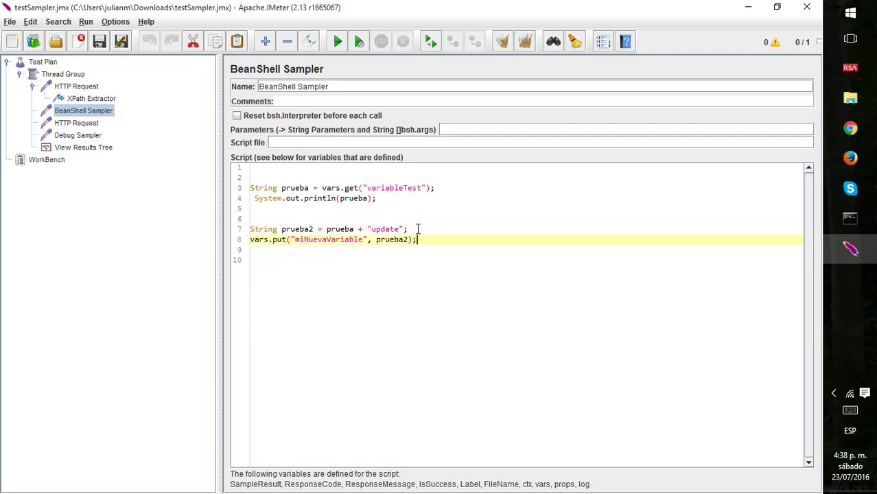